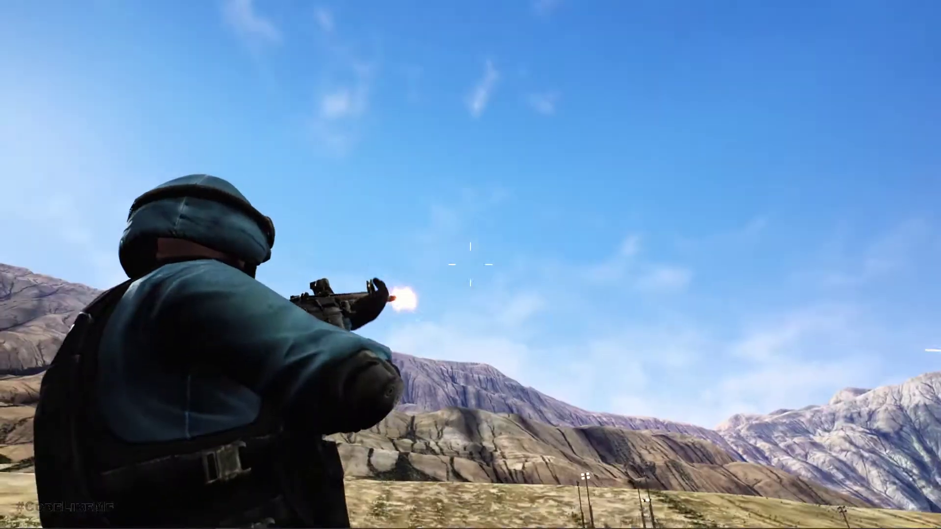
Stop the rifle gameplay preview running in the desert military base level
{"action": "key", "text": "Escape"}
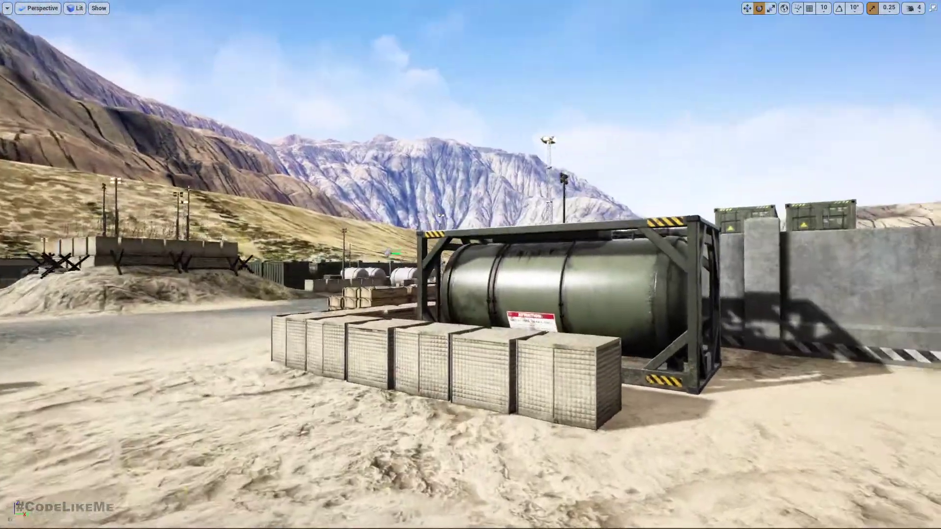
Leave fullscreen and open the BP_Gun blueprint from the Content Browser
{"action": "key", "text": "F11"}
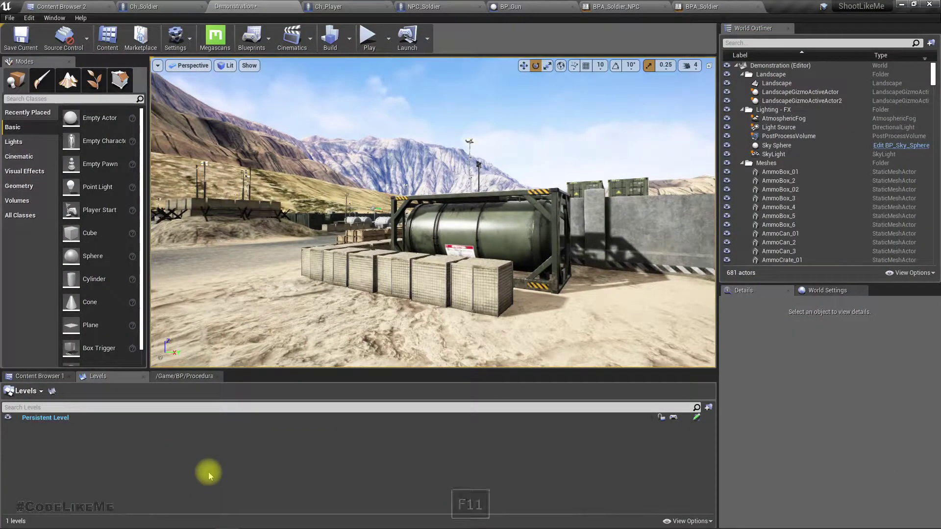
{"action": "left_click", "coordinate": [515, 6]}
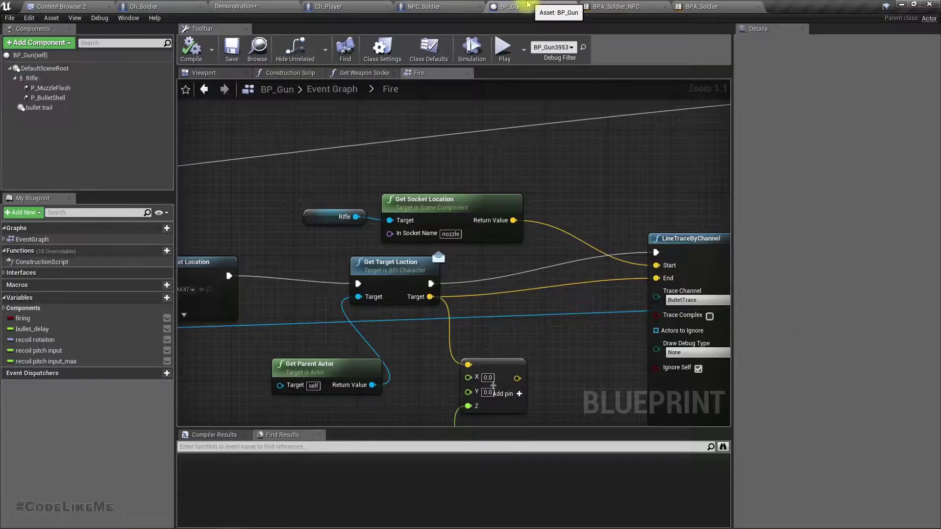
{"action": "left_click", "coordinate": [257, 52]}
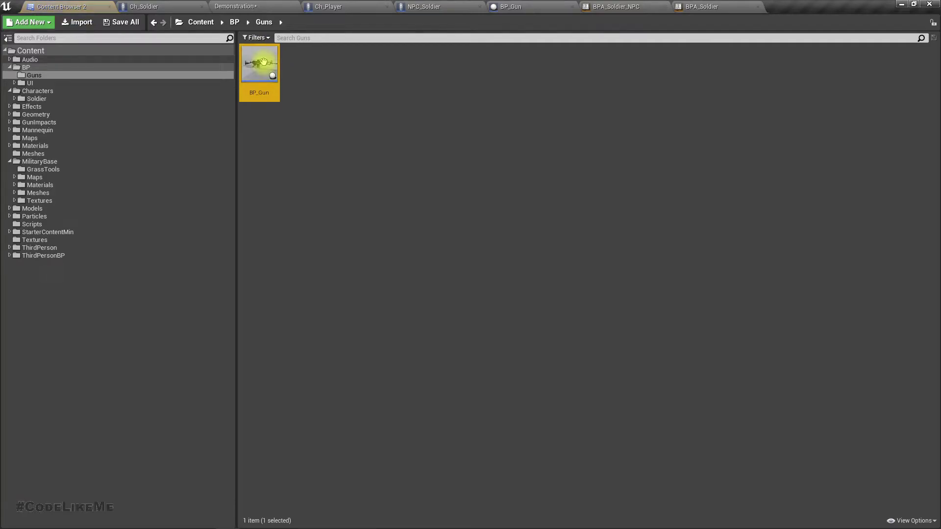
{"action": "double_click", "coordinate": [263, 62]}
Survey the Fire graph's LineTraceByChannel, Get Socket Location and On Bullet Hit nodes
{"action": "right_click_drag", "start_coordinate": [305, 274], "coordinate": [327, 220]}
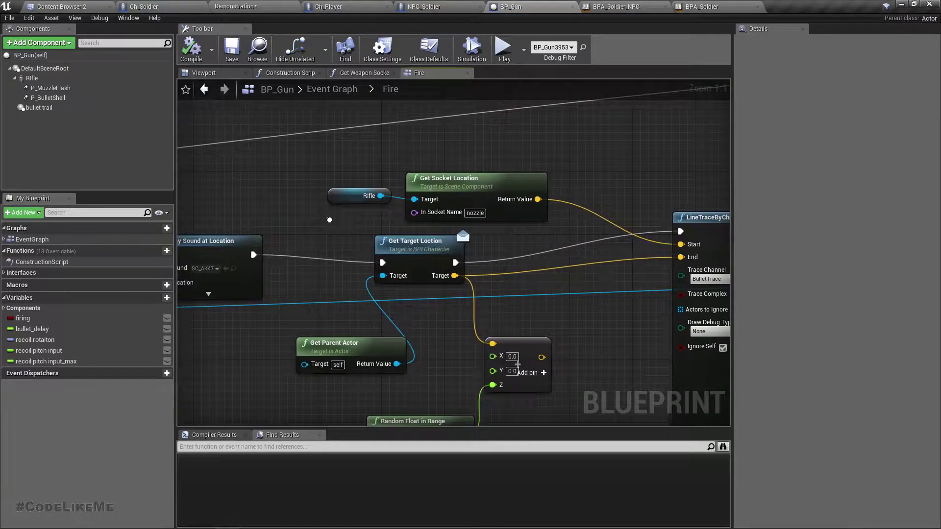
{"action": "right_click_drag", "start_coordinate": [327, 220], "coordinate": [35, 230]}
{"action": "right_click_drag", "start_coordinate": [220, 268], "coordinate": [362, 266]}
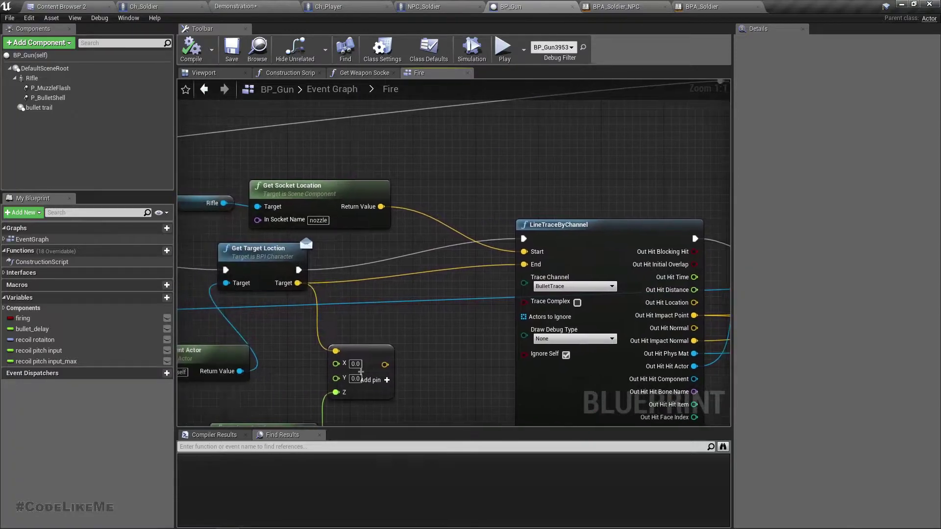
{"action": "right_click_drag", "start_coordinate": [592, 197], "coordinate": [201, 174]}
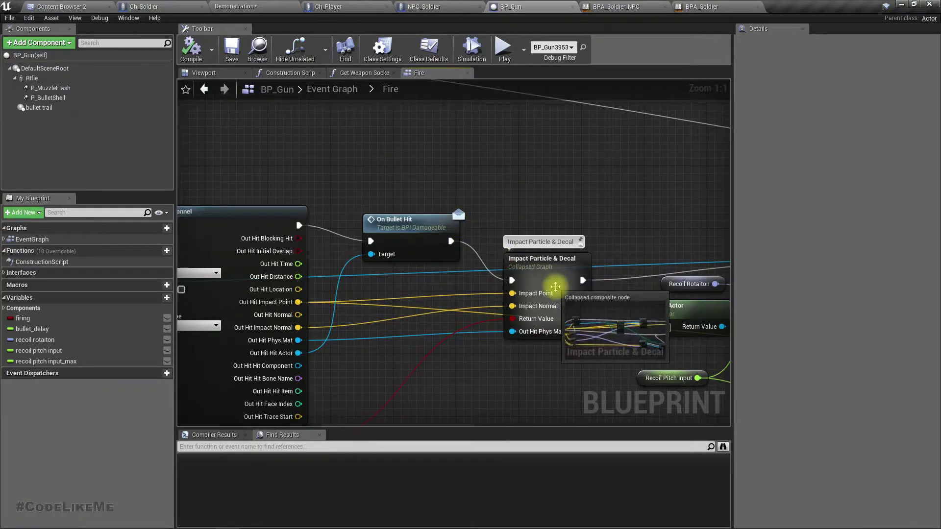
Inspect the collapsed Impact Particle & Decal graph, then return to Fire
{"action": "double_click", "coordinate": [541, 279]}
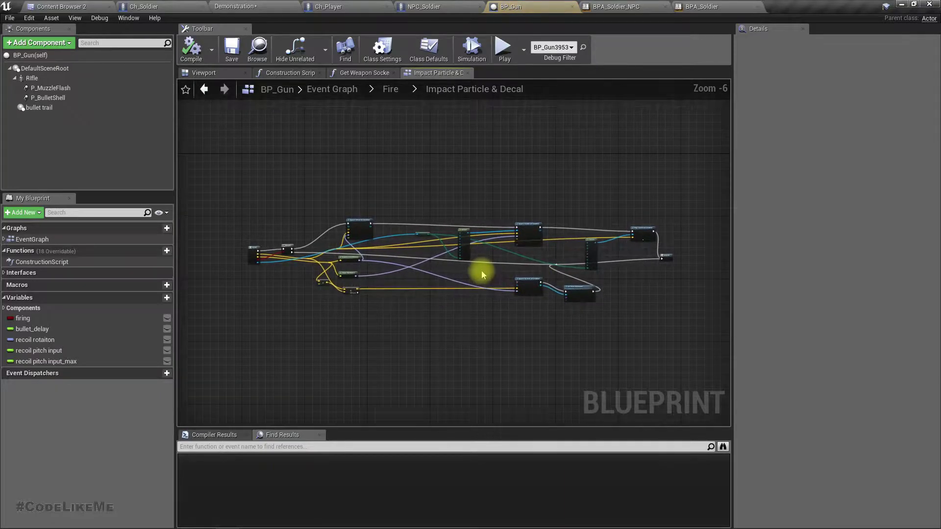
{"action": "scroll", "coordinate": [481, 270], "scroll_direction": "up", "scroll_amount": 5}
{"action": "scroll", "coordinate": [633, 304], "scroll_direction": "up", "scroll_amount": 1}
{"action": "mouse_move", "coordinate": [632, 305]}
{"action": "right_mouse_down"}
{"action": "mouse_move", "coordinate": [816, 286]}
{"action": "mouse_move", "coordinate": [259, 267]}
{"action": "right_mouse_up"}
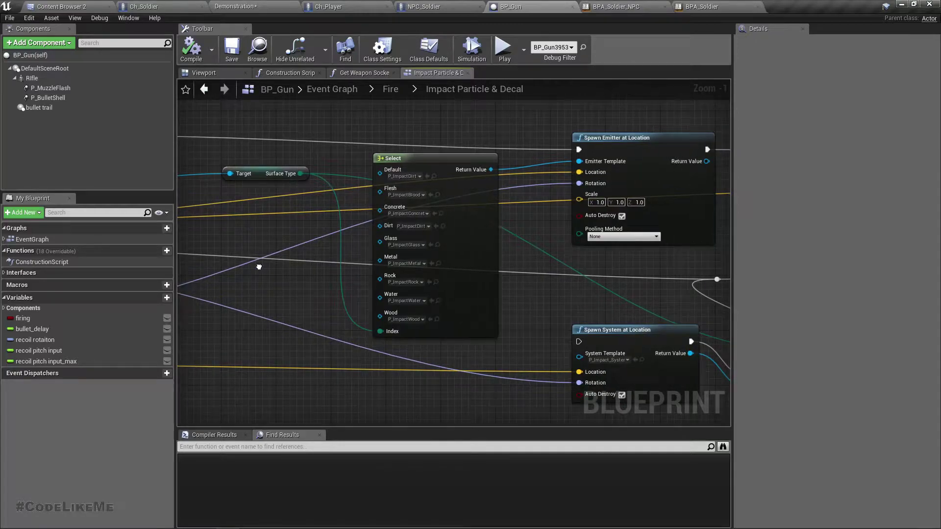
{"action": "mouse_move", "coordinate": [259, 266]}
{"action": "right_mouse_down"}
{"action": "mouse_move", "coordinate": [649, 277]}
{"action": "mouse_move", "coordinate": [535, 257]}
{"action": "right_mouse_up"}
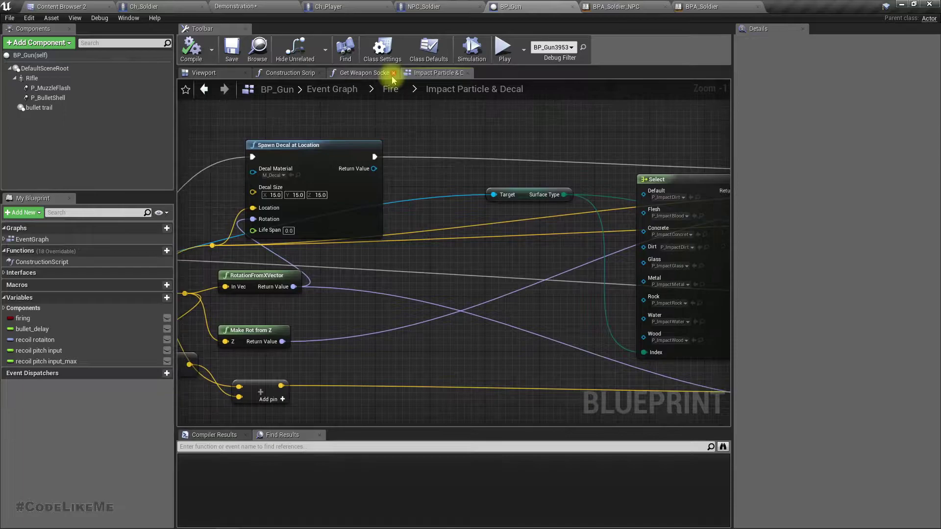
{"action": "left_click", "coordinate": [394, 88]}
{"action": "scroll", "coordinate": [515, 250], "scroll_direction": "up", "scroll_amount": 5}
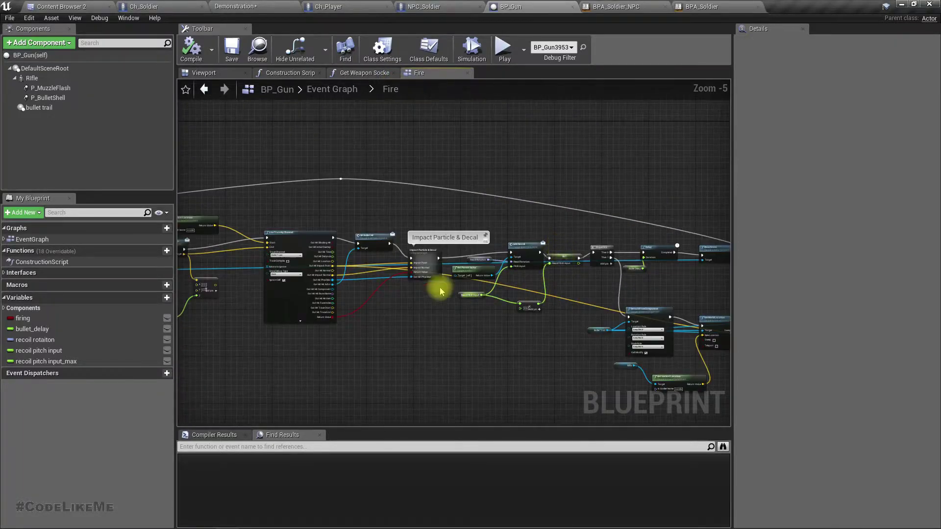
Nudge LineTraceByChannel slightly left, with the Get Socket Location nodes in view
{"action": "right_click_drag", "start_coordinate": [357, 322], "coordinate": [588, 346]}
{"action": "scroll", "coordinate": [618, 376], "scroll_direction": "up", "scroll_amount": 5}
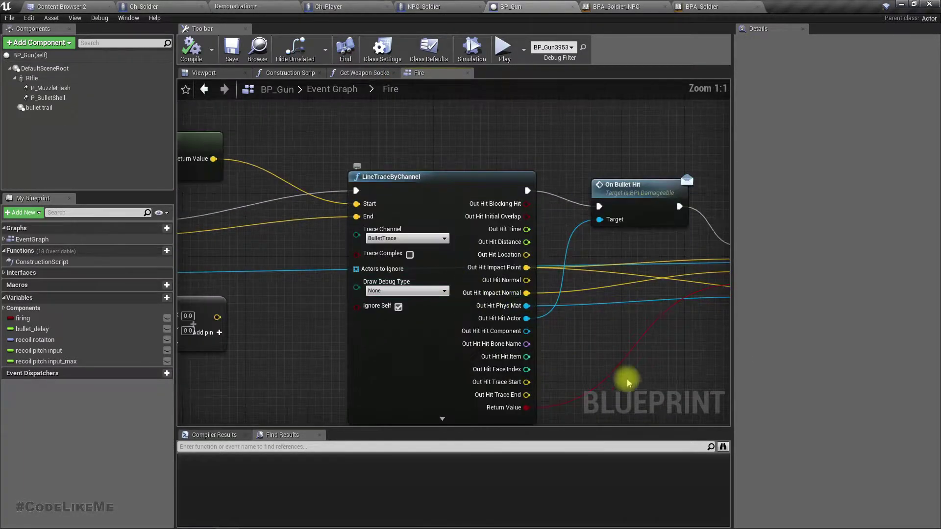
{"action": "mouse_move", "coordinate": [271, 338]}
{"action": "right_mouse_down"}
{"action": "mouse_move", "coordinate": [570, 324]}
{"action": "mouse_move", "coordinate": [563, 346]}
{"action": "right_mouse_up"}
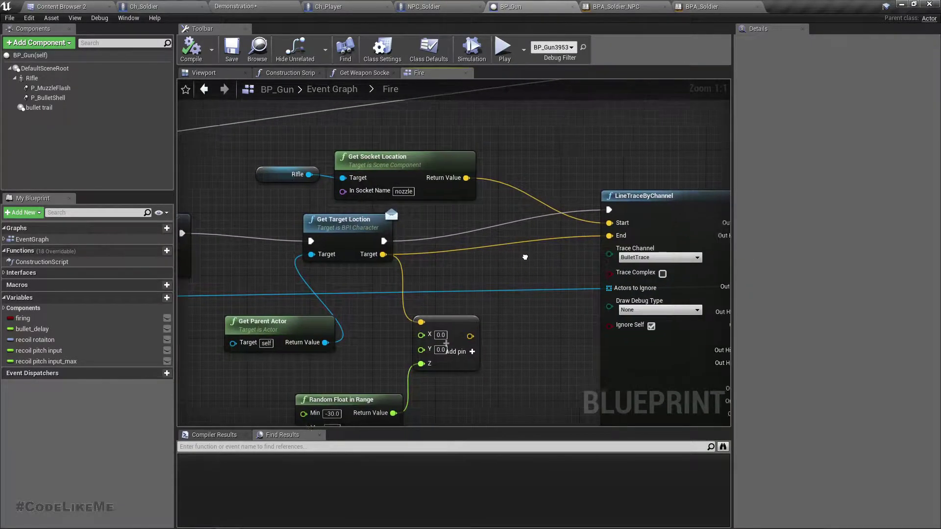
{"action": "right_click_drag", "start_coordinate": [515, 269], "coordinate": [352, 292]}
{"action": "left_click_drag", "start_coordinate": [543, 214], "coordinate": [493, 215]}
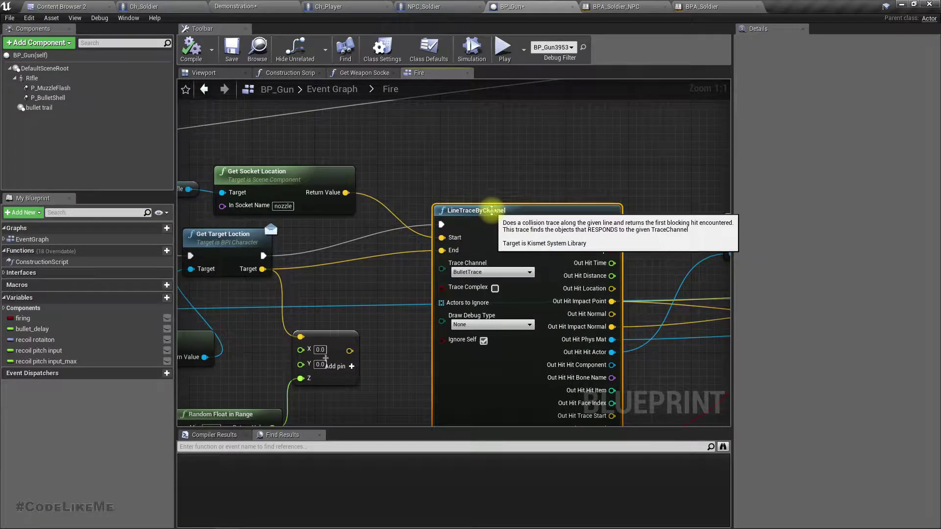
Move Get Parent Actor and Random Float in Range further left
{"action": "right_click_drag", "start_coordinate": [384, 287], "coordinate": [365, 287]}
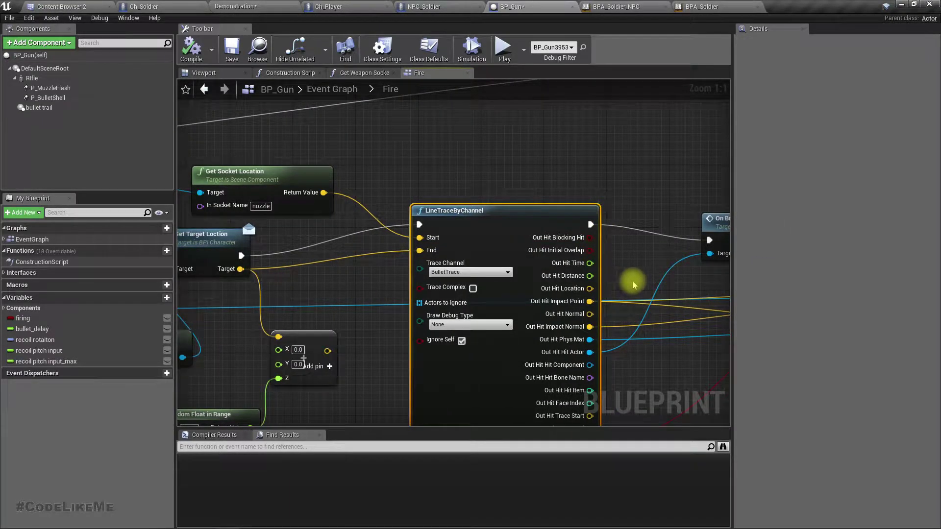
{"action": "mouse_move", "coordinate": [634, 284]}
{"action": "right_mouse_down"}
{"action": "mouse_move", "coordinate": [434, 252]}
{"action": "mouse_move", "coordinate": [686, 219]}
{"action": "right_mouse_up"}
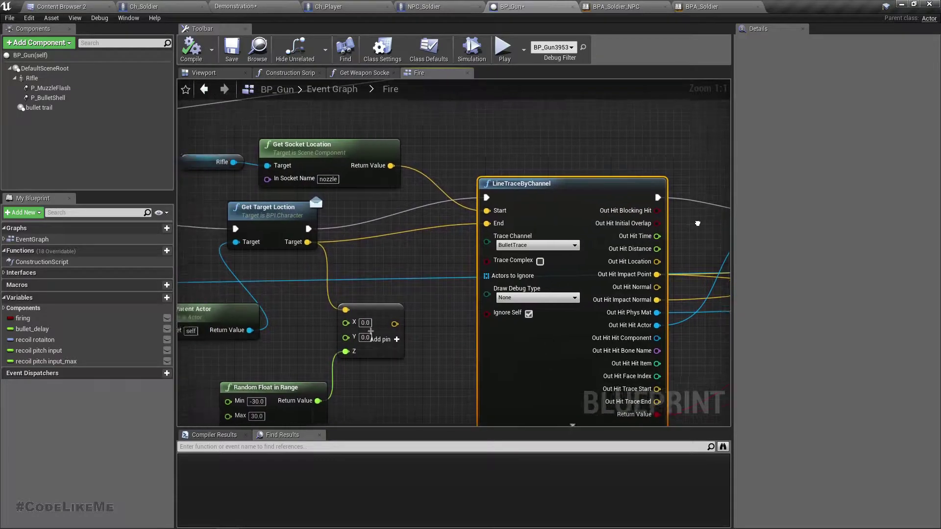
{"action": "right_click_drag", "start_coordinate": [375, 293], "coordinate": [478, 261]}
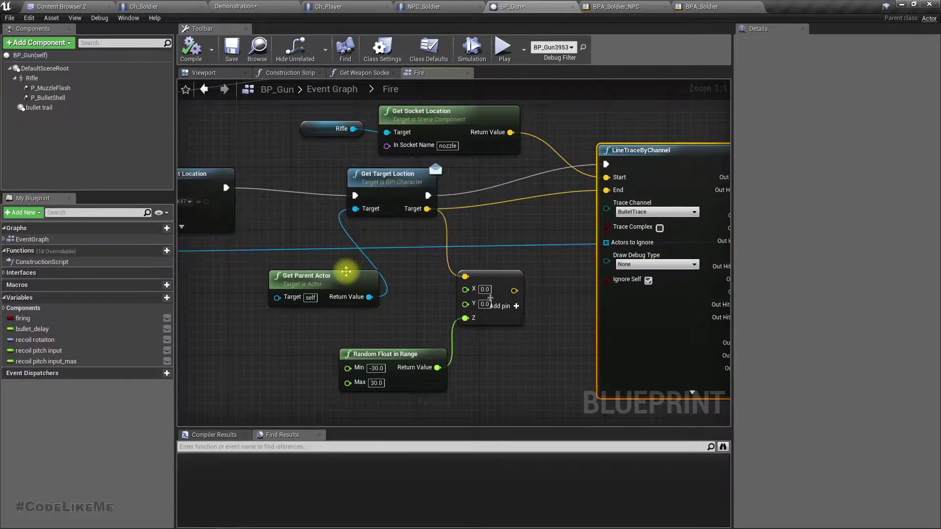
{"action": "left_click_drag", "start_coordinate": [323, 278], "coordinate": [230, 278]}
{"action": "left_click_drag", "start_coordinate": [408, 354], "coordinate": [267, 347]}
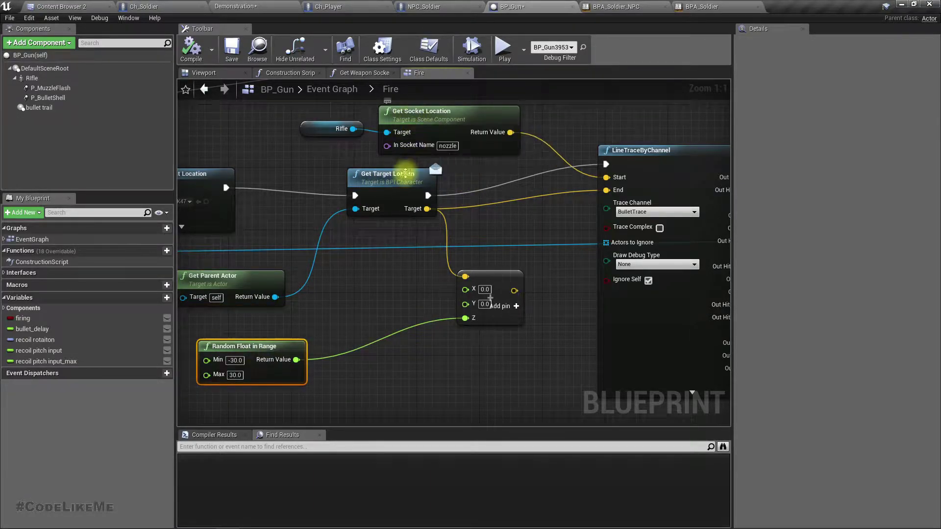
Find references to Get Target Loction across all Blueprints
{"action": "right_click", "coordinate": [389, 174]}
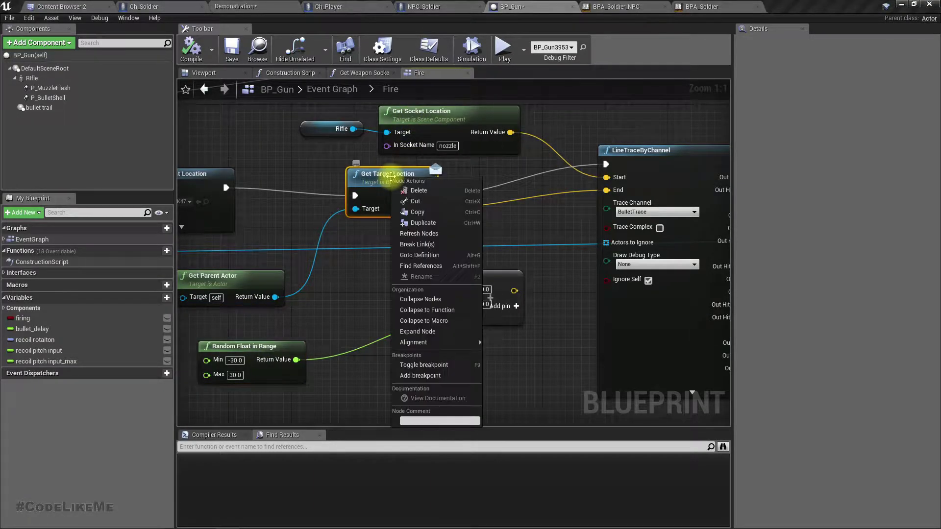
{"action": "left_click", "coordinate": [432, 268]}
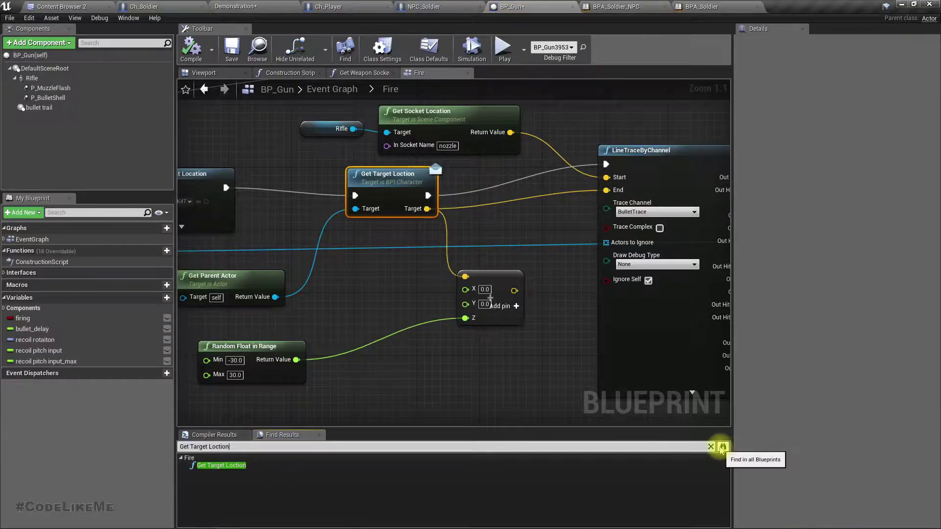
{"action": "left_click", "coordinate": [723, 447]}
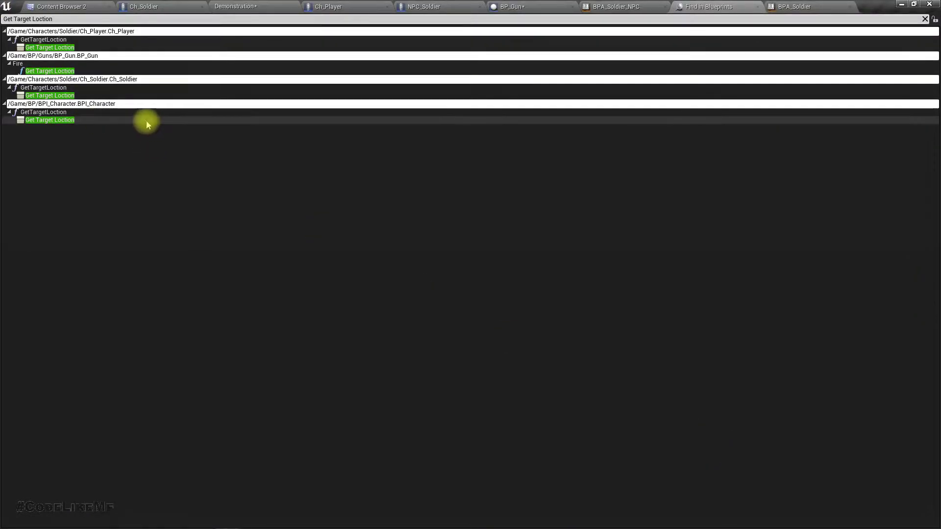
Inspect Ch_Soldier's Get Target Loction, then open Ch_Player's version from the results
{"action": "left_click", "coordinate": [48, 95]}
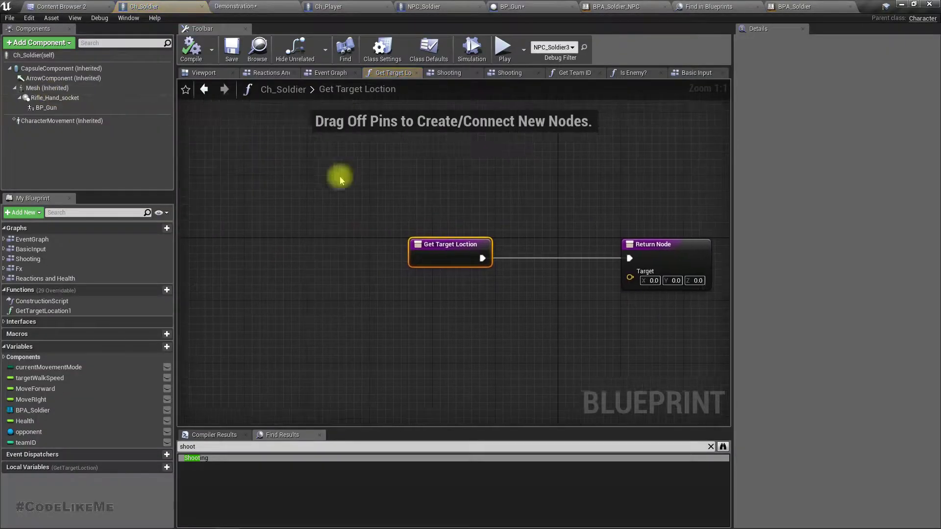
{"action": "right_click_drag", "start_coordinate": [603, 311], "coordinate": [529, 298]}
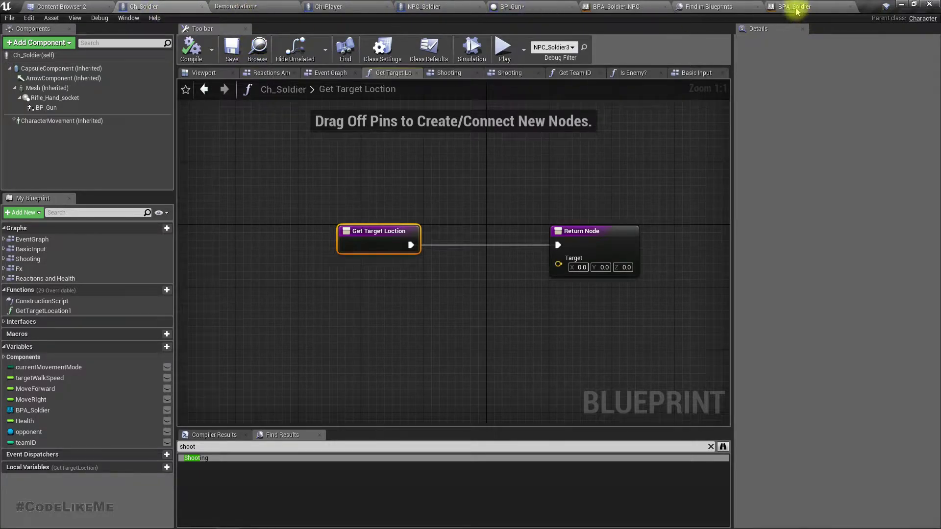
{"action": "left_click", "coordinate": [707, 6]}
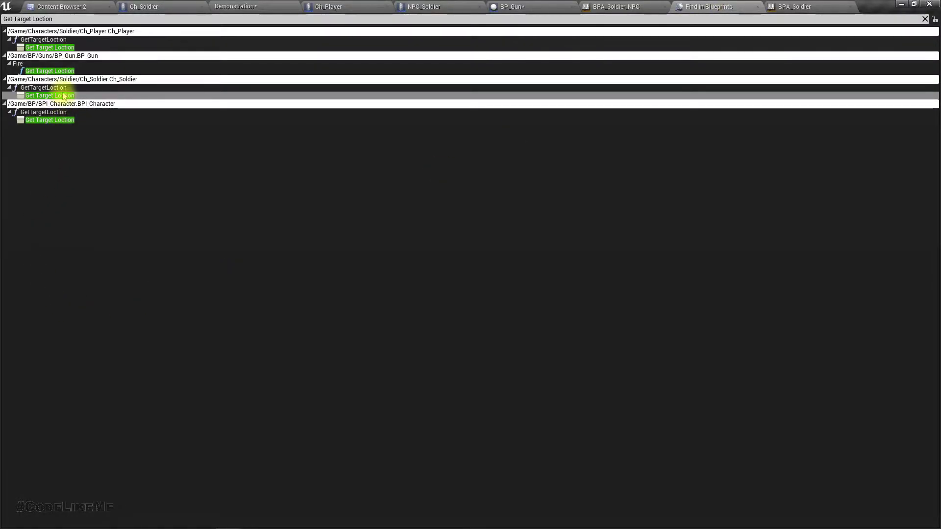
{"action": "double_click", "coordinate": [47, 47]}
Move the Return Node and both math nodes right to make room after the trace
{"action": "right_click_drag", "start_coordinate": [646, 226], "coordinate": [207, 122]}
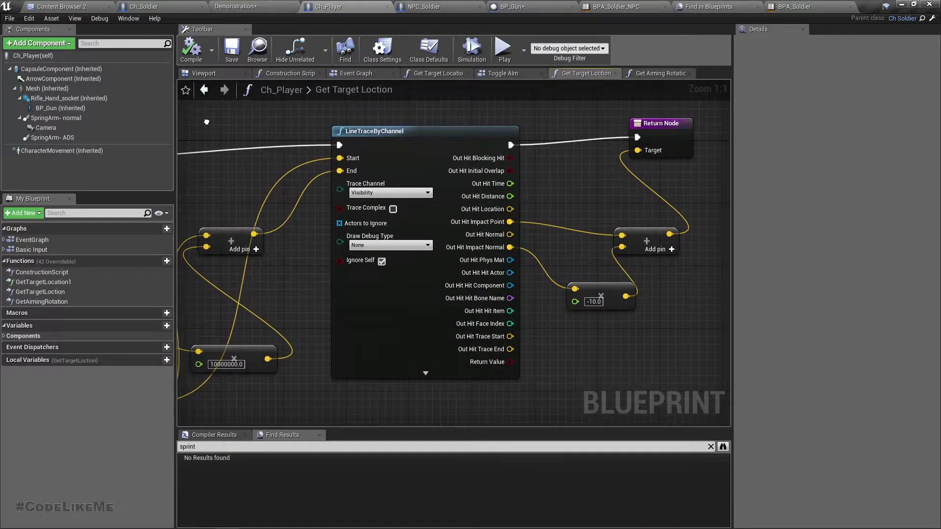
{"action": "mouse_move", "coordinate": [207, 121]}
{"action": "right_mouse_down"}
{"action": "mouse_move", "coordinate": [614, 64]}
{"action": "mouse_move", "coordinate": [204, 183]}
{"action": "right_mouse_up"}
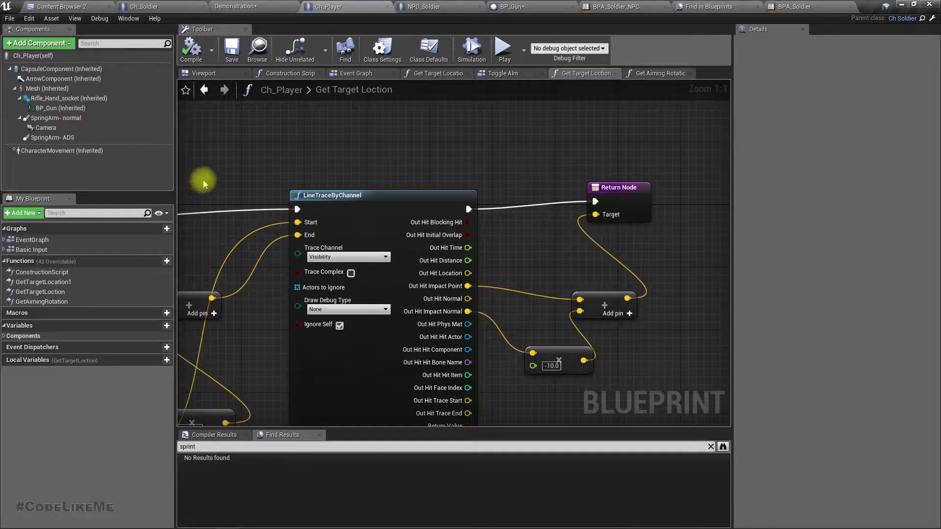
{"action": "left_click_drag", "start_coordinate": [632, 203], "coordinate": [682, 203]}
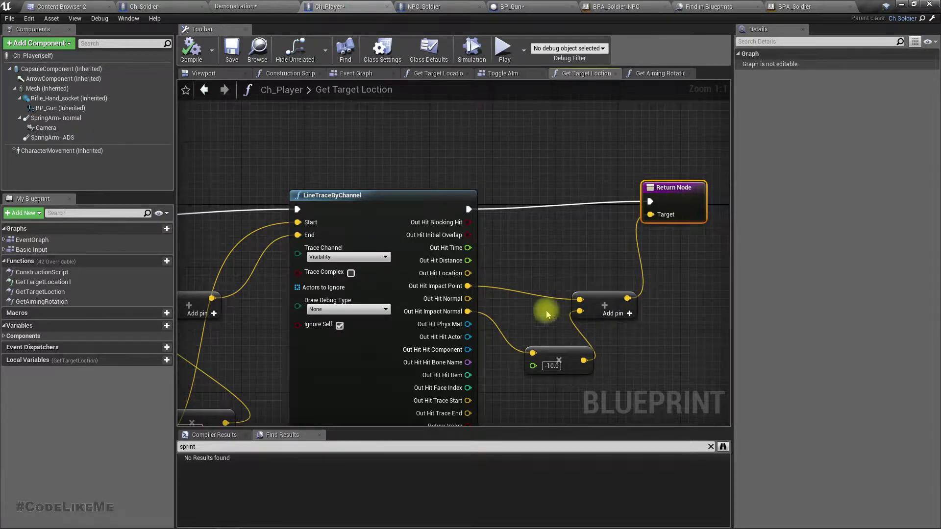
{"action": "mouse_move", "coordinate": [461, 288]}
{"action": "right_mouse_down"}
{"action": "mouse_move", "coordinate": [537, 223]}
{"action": "mouse_move", "coordinate": [381, 219]}
{"action": "right_mouse_up"}
{"action": "left_click_drag", "start_coordinate": [424, 168], "coordinate": [609, 371]}
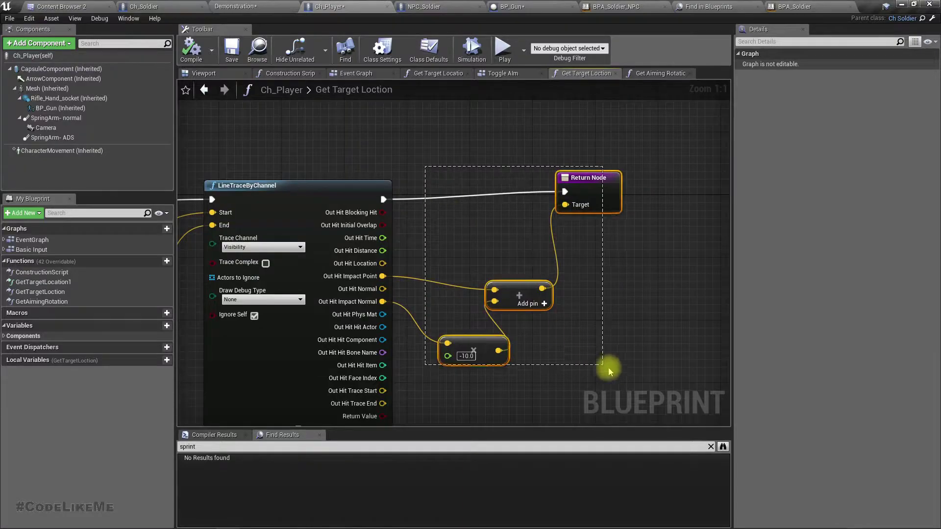
{"action": "left_click_drag", "start_coordinate": [583, 199], "coordinate": [676, 200]}
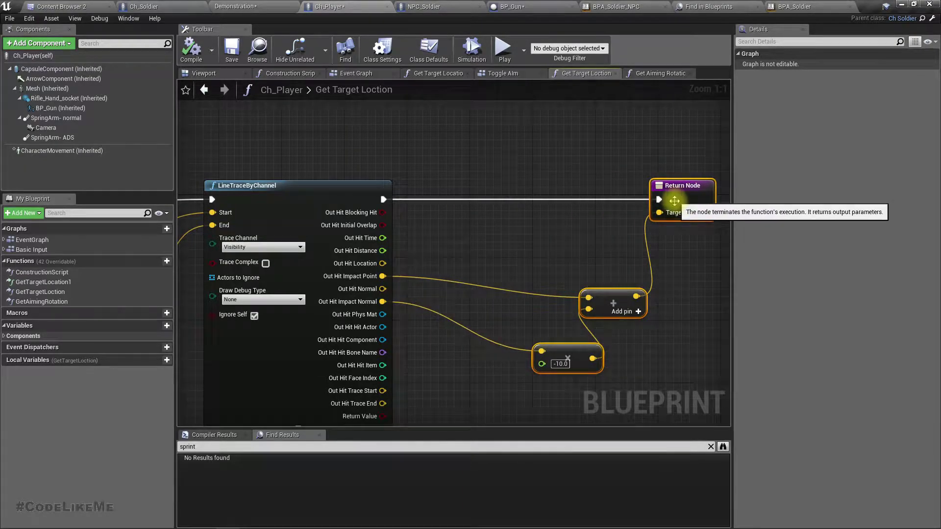
{"action": "mouse_move", "coordinate": [445, 240]}
{"action": "right_mouse_down"}
{"action": "mouse_move", "coordinate": [475, 244]}
{"action": "mouse_move", "coordinate": [454, 211]}
{"action": "right_mouse_up"}
Add a Branch after LineTraceByChannel, conditioned on Out Hit Blocking Hit
{"action": "left_click_drag", "start_coordinate": [428, 201], "coordinate": [504, 207]}
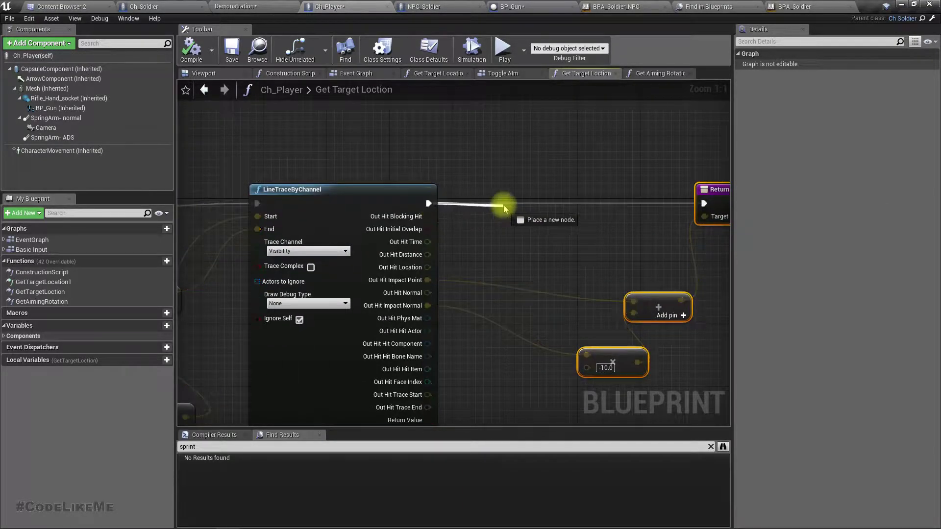
{"action": "type", "text": "b"}
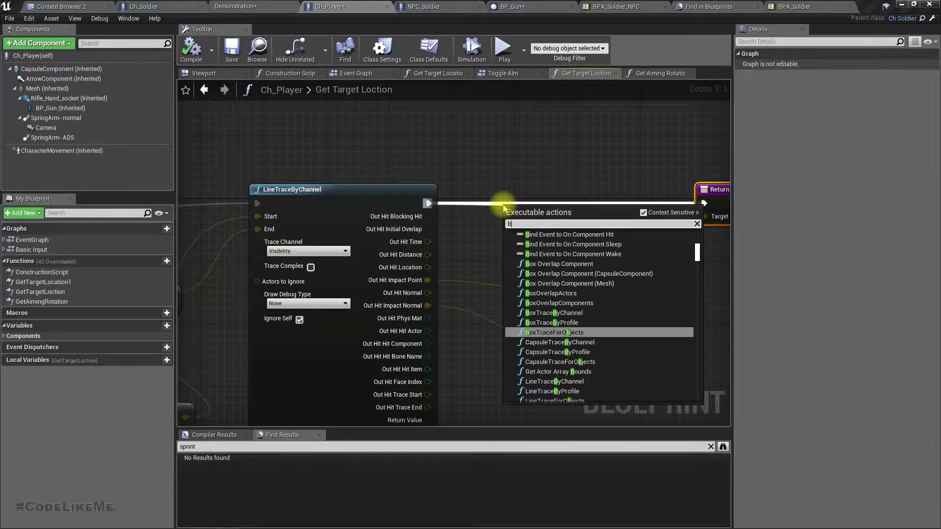
{"action": "type", "text": "ranch"}
{"action": "key", "text": "Return"}
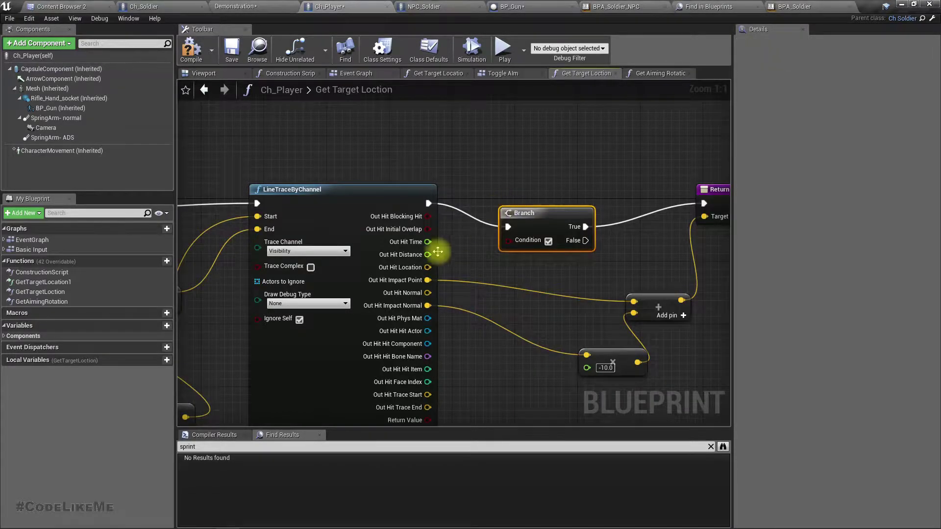
{"action": "mouse_move", "coordinate": [427, 216]}
{"action": "left_mouse_down"}
{"action": "mouse_move", "coordinate": [519, 260]}
{"action": "mouse_move", "coordinate": [508, 241]}
{"action": "left_mouse_up"}
{"action": "key", "text": "q"}
{"action": "mouse_move", "coordinate": [542, 268]}
{"action": "right_mouse_down"}
{"action": "mouse_move", "coordinate": [535, 222]}
{"action": "mouse_move", "coordinate": [489, 223]}
{"action": "mouse_move", "coordinate": [533, 174]}
{"action": "right_mouse_up"}
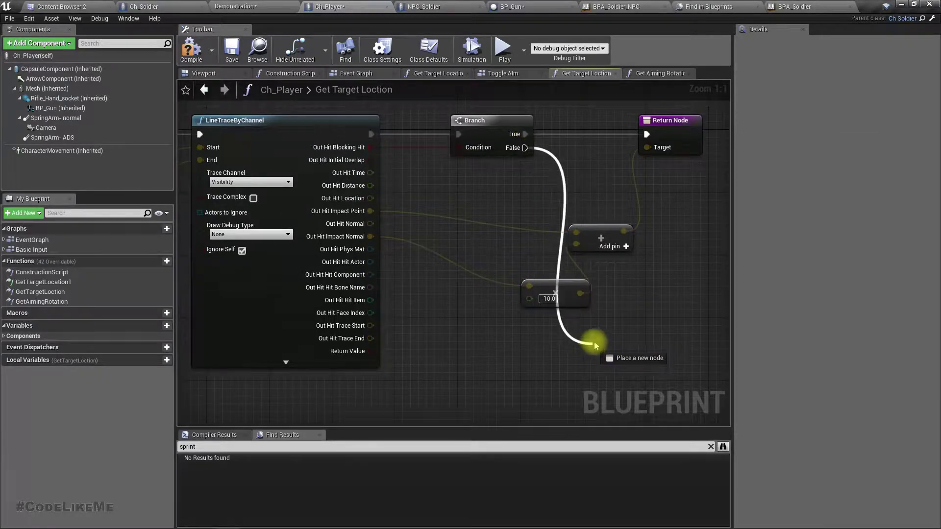
Add a Return Node on the Branch's False path, compile, and show the Demonstration level
{"action": "left_click_drag", "start_coordinate": [525, 148], "coordinate": [593, 342]}
{"action": "type", "text": "return"}
{"action": "key", "text": "Return"}
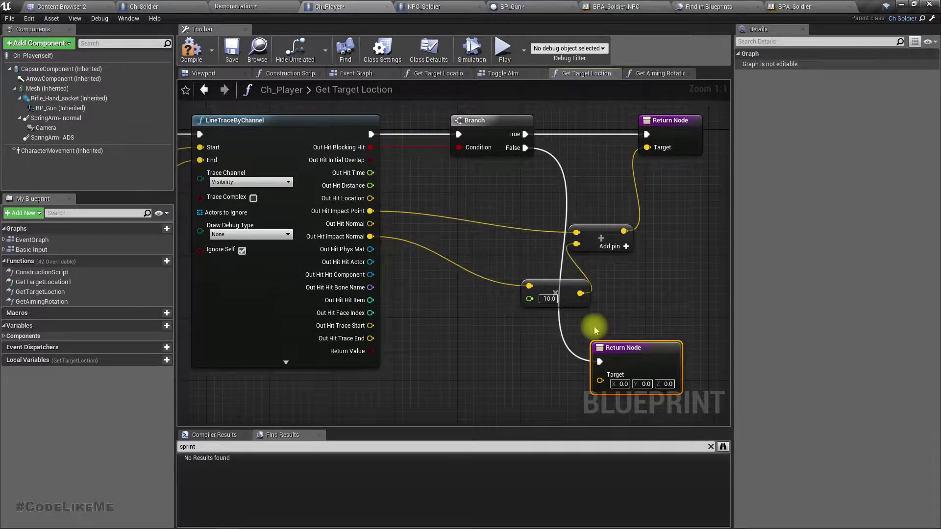
{"action": "mouse_move", "coordinate": [433, 362]}
{"action": "right_mouse_down"}
{"action": "mouse_move", "coordinate": [577, 353]}
{"action": "mouse_move", "coordinate": [727, 324]}
{"action": "mouse_move", "coordinate": [590, 312]}
{"action": "right_mouse_up"}
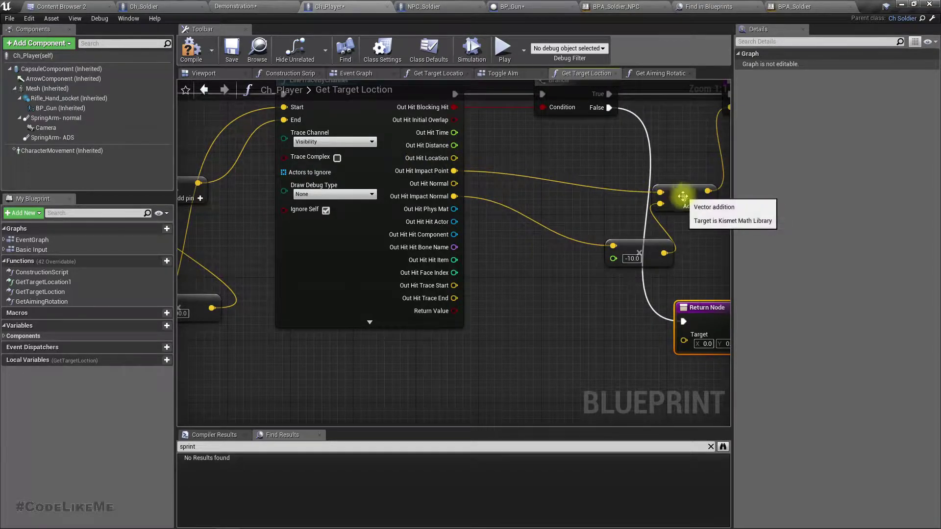
{"action": "right_click_drag", "start_coordinate": [599, 322], "coordinate": [538, 382]}
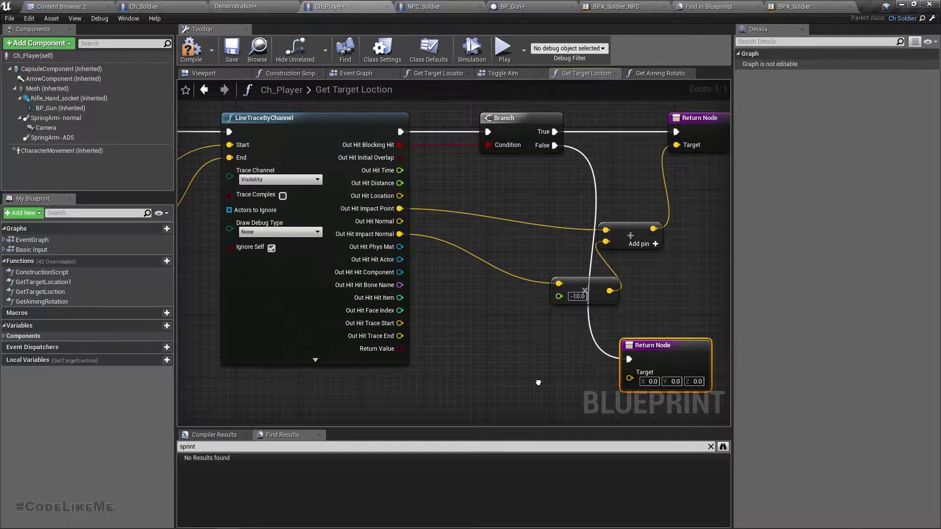
{"action": "mouse_move", "coordinate": [538, 382]}
{"action": "right_mouse_down"}
{"action": "mouse_move", "coordinate": [590, 369]}
{"action": "mouse_move", "coordinate": [789, 370]}
{"action": "right_mouse_up"}
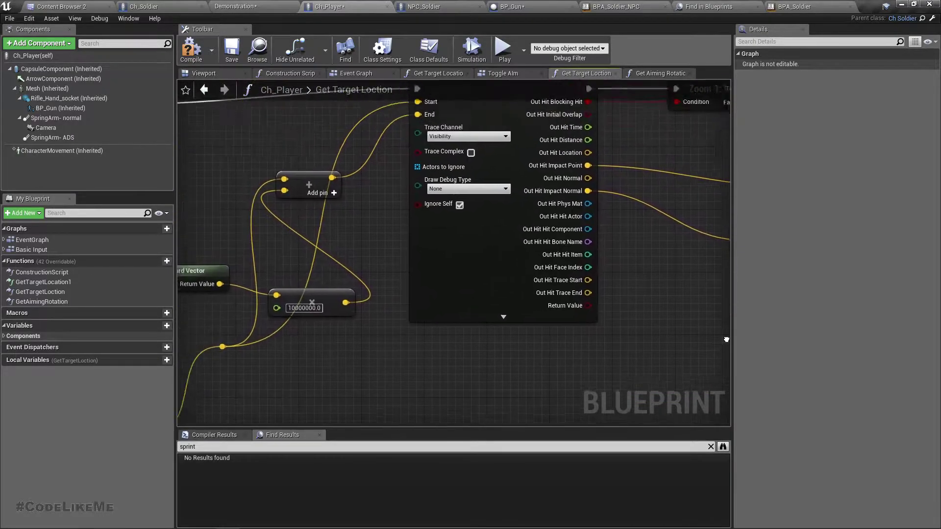
{"action": "mouse_move", "coordinate": [399, 214]}
{"action": "left_mouse_down"}
{"action": "mouse_move", "coordinate": [426, 321]}
{"action": "mouse_move", "coordinate": [412, 371]}
{"action": "left_mouse_up"}
{"action": "left_click", "coordinate": [192, 51]}
{"action": "left_click", "coordinate": [257, 5]}
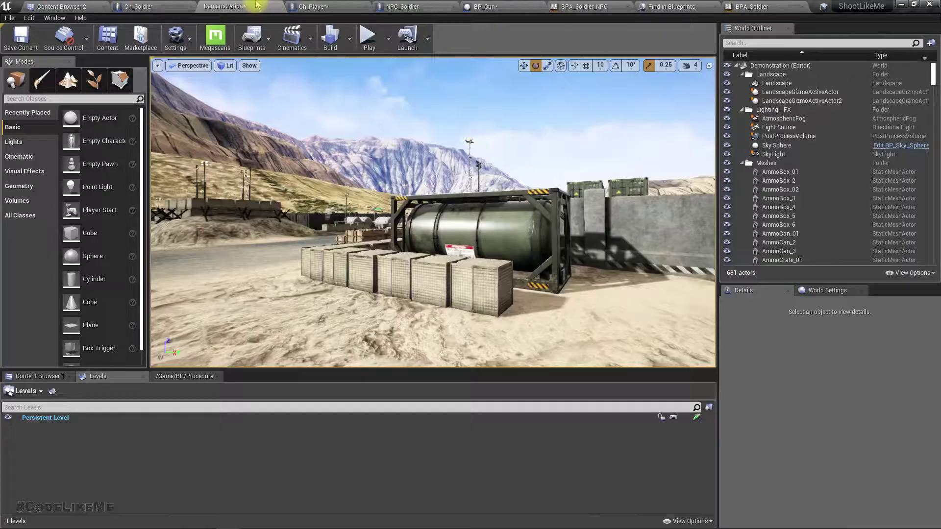
Switch to BP_Gun and pan its Fire graph to On Bullet Hit and Impact Particle & Decal
{"action": "left_click", "coordinate": [470, 7]}
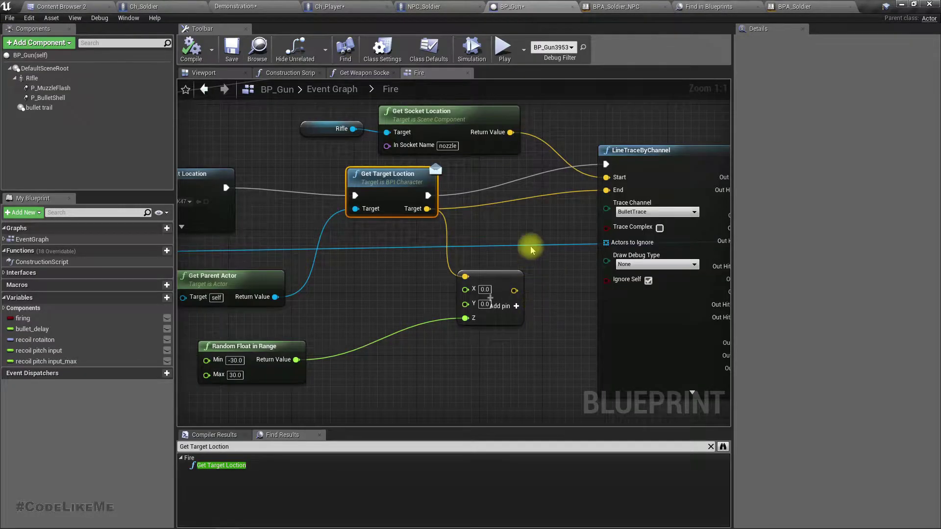
{"action": "right_click_drag", "start_coordinate": [531, 250], "coordinate": [183, 241]}
{"action": "right_click_drag", "start_coordinate": [527, 340], "coordinate": [502, 354]}
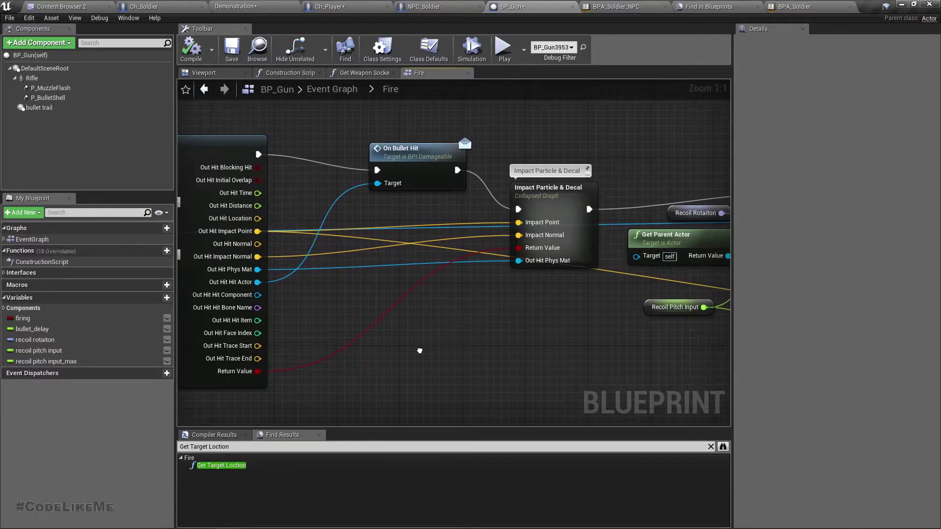
{"action": "scroll", "coordinate": [507, 345], "scroll_direction": "down", "scroll_amount": 1}
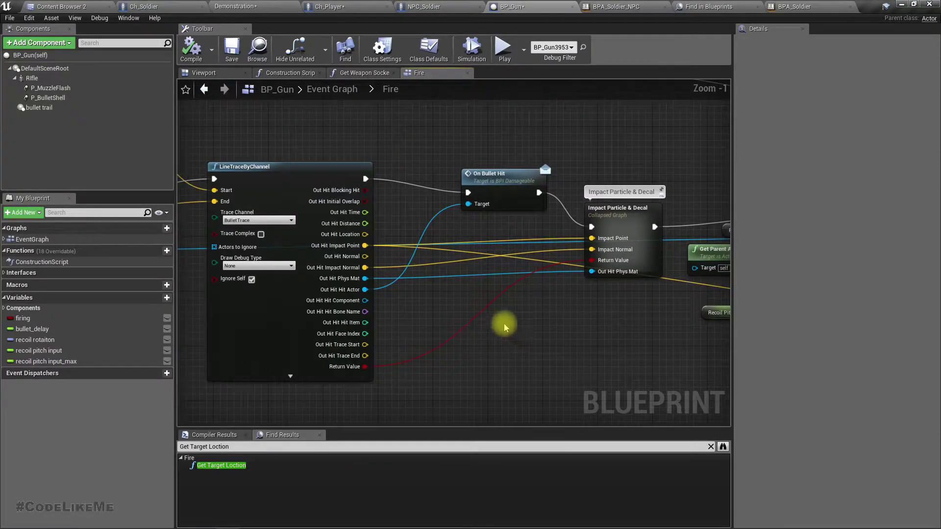
{"action": "scroll", "coordinate": [451, 282], "scroll_direction": "up", "scroll_amount": 1}
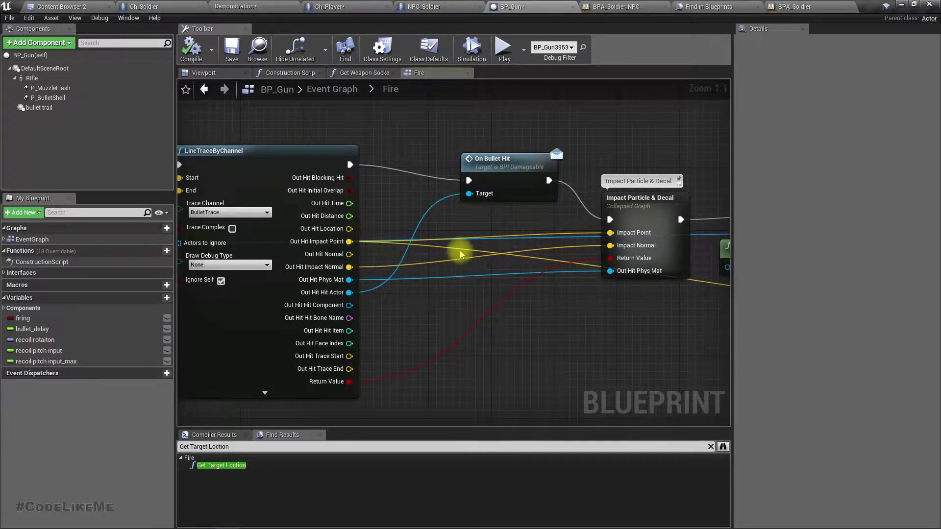
{"action": "mouse_move", "coordinate": [467, 237]}
{"action": "right_mouse_down"}
{"action": "mouse_move", "coordinate": [407, 267]}
{"action": "mouse_move", "coordinate": [374, 222]}
{"action": "right_mouse_up"}
{"action": "scroll", "coordinate": [413, 274], "scroll_direction": "down", "scroll_amount": 4}
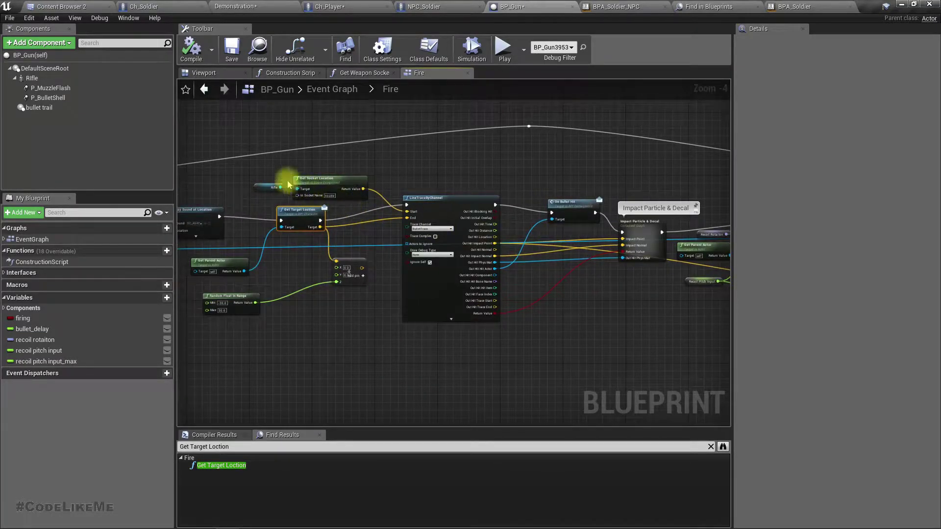
{"action": "right_click_drag", "start_coordinate": [252, 169], "coordinate": [258, 164]}
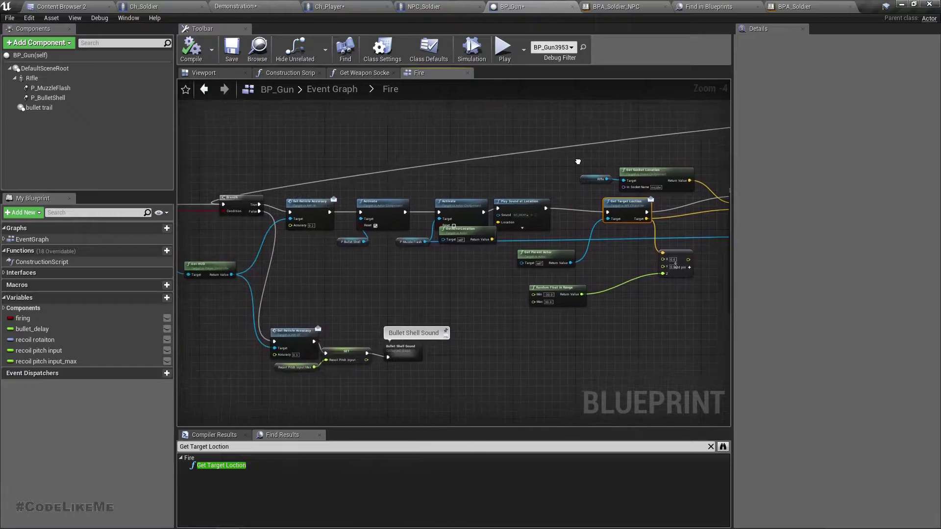
{"action": "scroll", "coordinate": [484, 196], "scroll_direction": "up", "scroll_amount": 3}
{"action": "right_click_drag", "start_coordinate": [510, 210], "coordinate": [409, 206]}
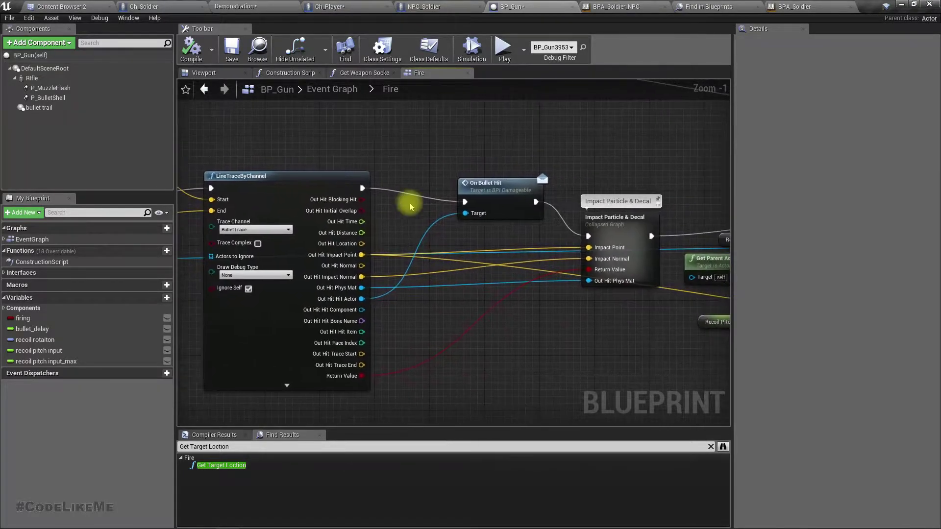
Select On Bullet Hit and a group of nodes, framing LineTraceByChannel and On Bullet Hit
{"action": "left_click", "coordinate": [483, 200]}
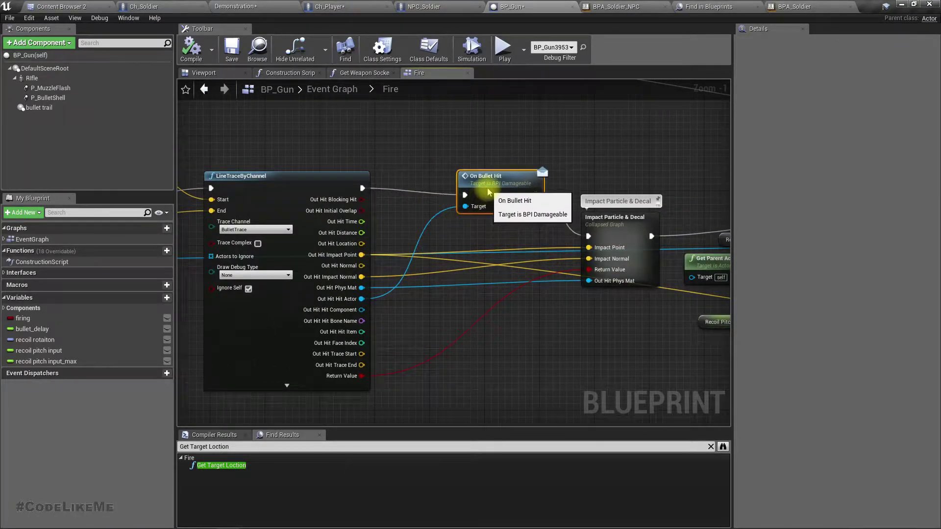
{"action": "right_click_drag", "start_coordinate": [504, 226], "coordinate": [346, 186]}
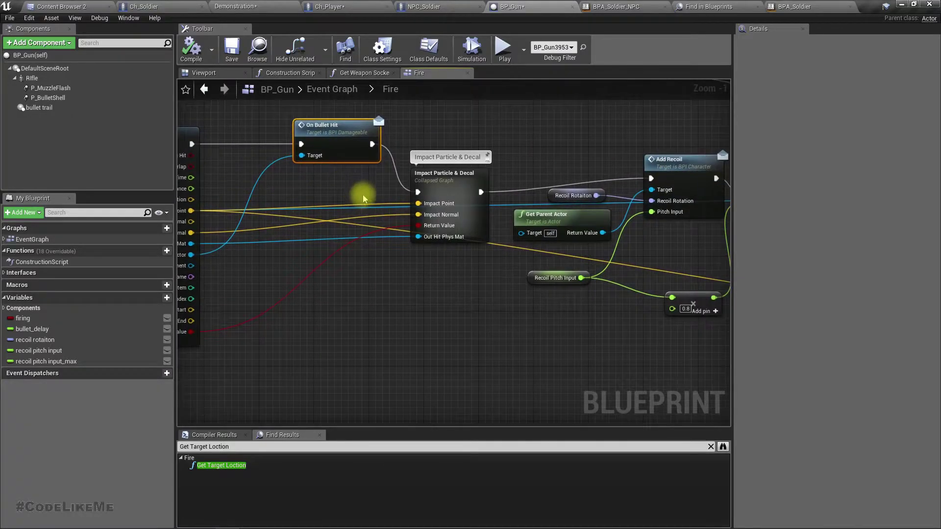
{"action": "right_click_drag", "start_coordinate": [402, 215], "coordinate": [242, 199]}
{"action": "scroll", "coordinate": [329, 235], "scroll_direction": "down", "scroll_amount": 4}
{"action": "scroll", "coordinate": [329, 236], "scroll_direction": "down", "scroll_amount": 1}
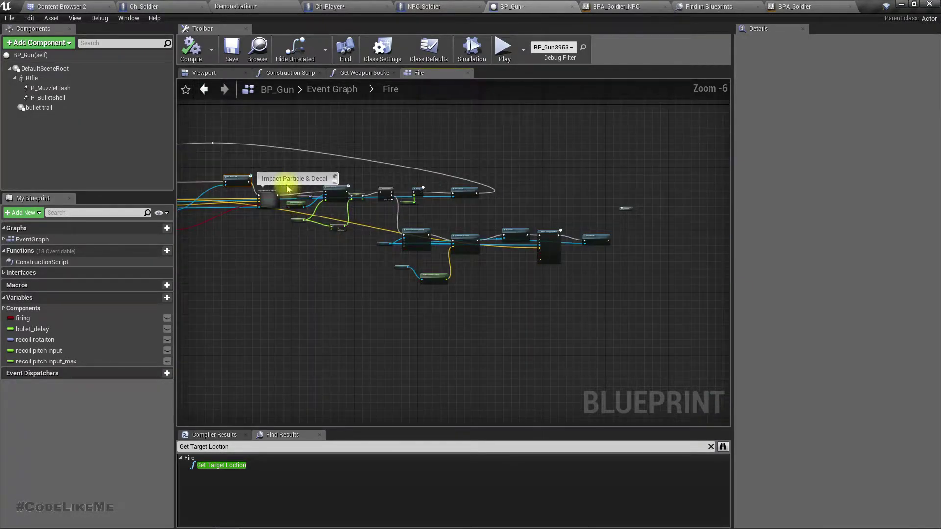
{"action": "left_click_drag", "start_coordinate": [269, 155], "coordinate": [651, 323]}
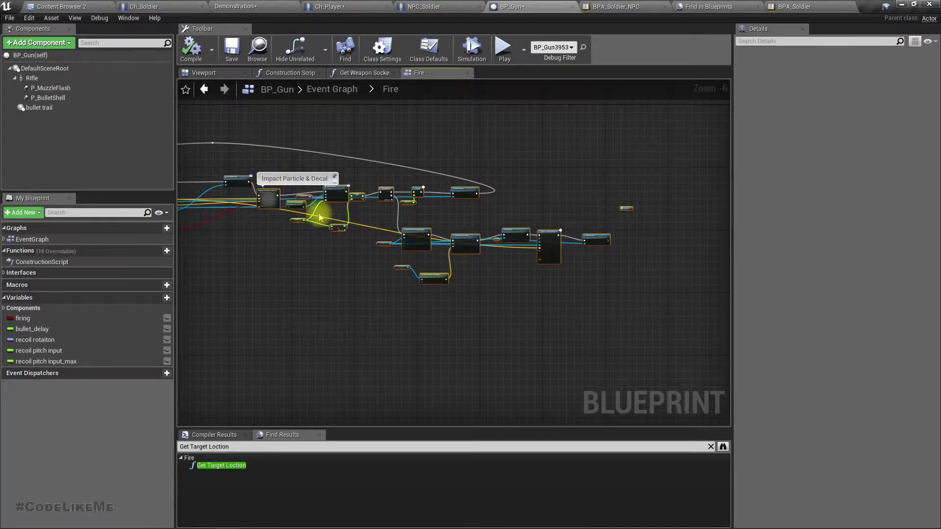
{"action": "scroll", "coordinate": [258, 227], "scroll_direction": "up", "scroll_amount": 4}
{"action": "scroll", "coordinate": [258, 227], "scroll_direction": "up", "scroll_amount": 1}
{"action": "mouse_move", "coordinate": [258, 227]}
{"action": "right_mouse_down"}
{"action": "mouse_move", "coordinate": [661, 342]}
{"action": "mouse_move", "coordinate": [438, 295]}
{"action": "mouse_move", "coordinate": [329, 291]}
{"action": "right_mouse_up"}
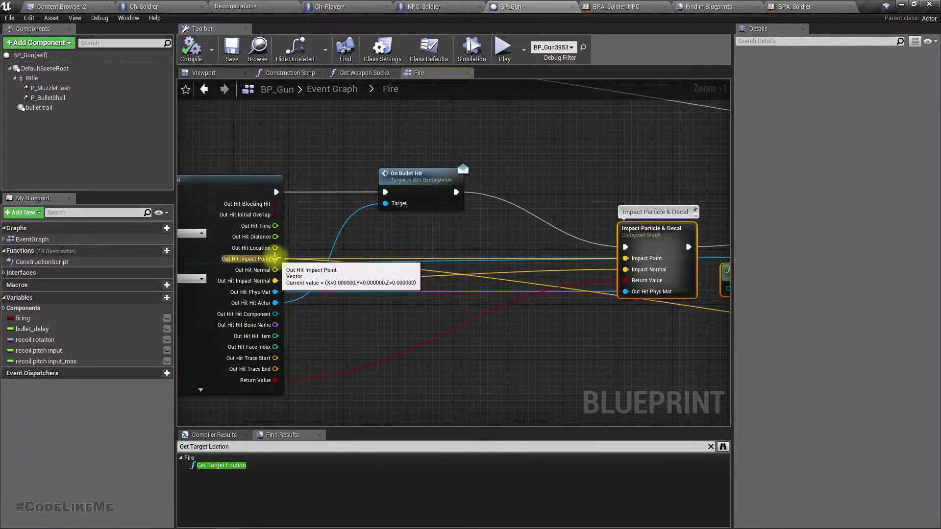
Add a reroute on the impact wire and a Select node from it
{"action": "double_click", "coordinate": [422, 269]}
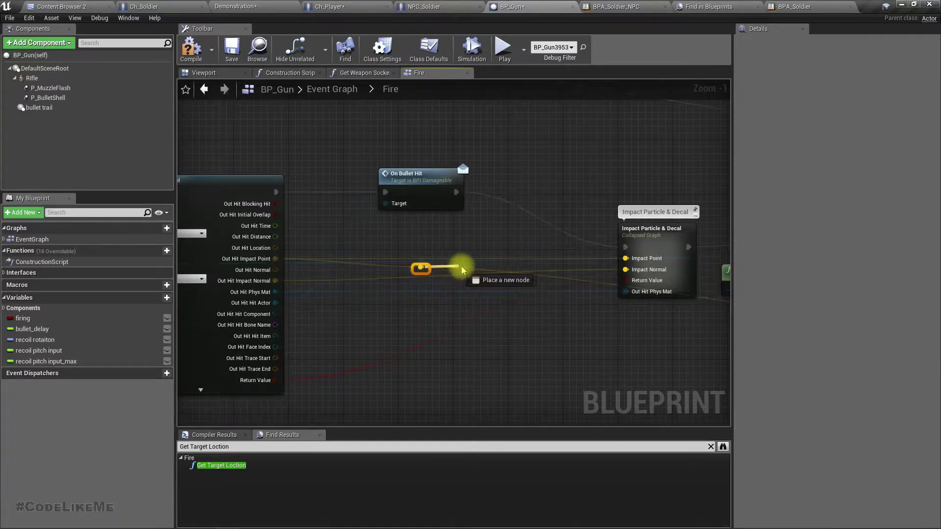
{"action": "left_click_drag", "start_coordinate": [623, 266], "coordinate": [625, 259]}
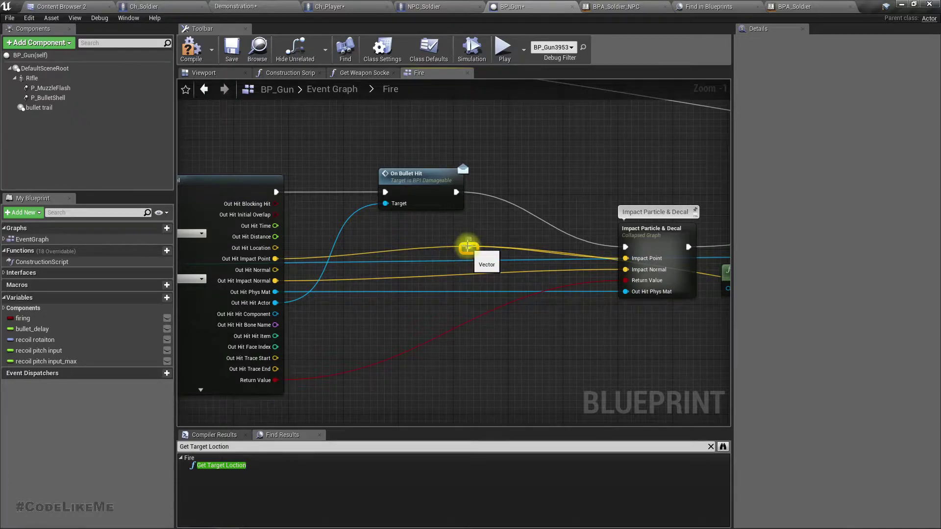
{"action": "left_click_drag", "start_coordinate": [468, 247], "coordinate": [432, 260]}
{"action": "type", "text": "Select"}
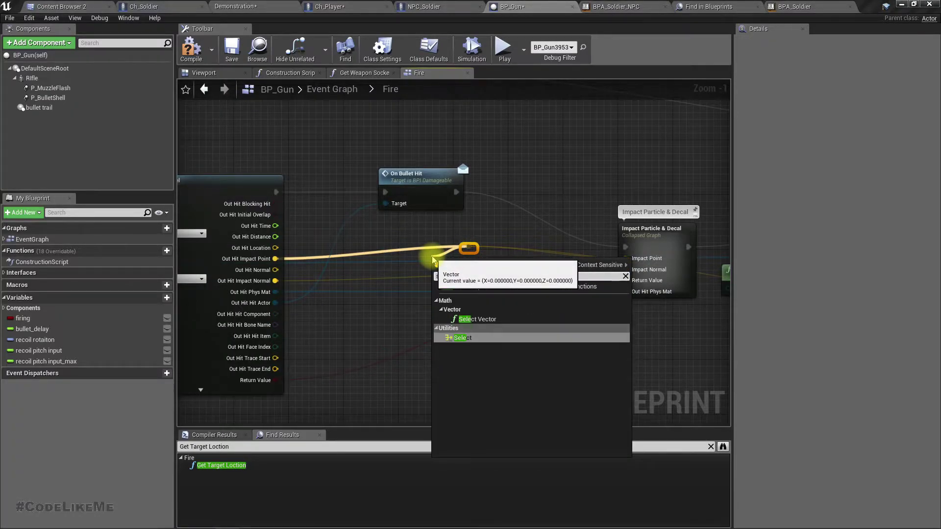
{"action": "key", "text": "Return"}
Wire Blocking Hit, Impact Point (True) and Get Target Location (False) into the Select
{"action": "right_click_drag", "start_coordinate": [439, 318], "coordinate": [461, 296]}
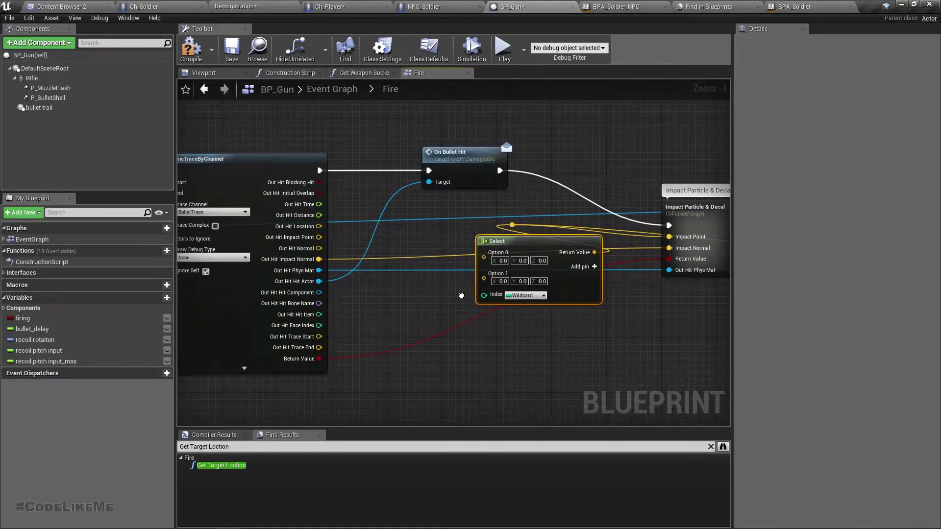
{"action": "mouse_move", "coordinate": [320, 182]}
{"action": "left_mouse_down"}
{"action": "mouse_move", "coordinate": [462, 294]}
{"action": "mouse_move", "coordinate": [484, 295]}
{"action": "mouse_move", "coordinate": [410, 265]}
{"action": "left_mouse_up"}
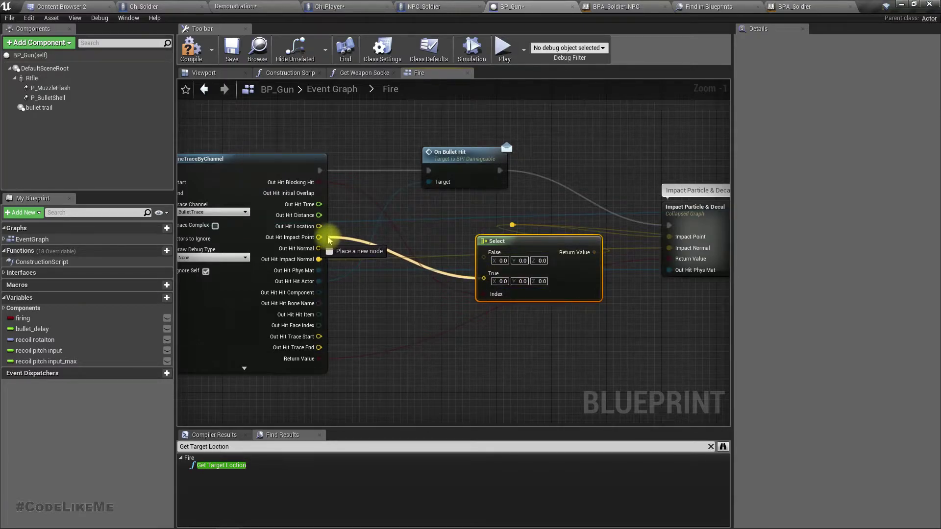
{"action": "left_click_drag", "start_coordinate": [319, 238], "coordinate": [320, 238]}
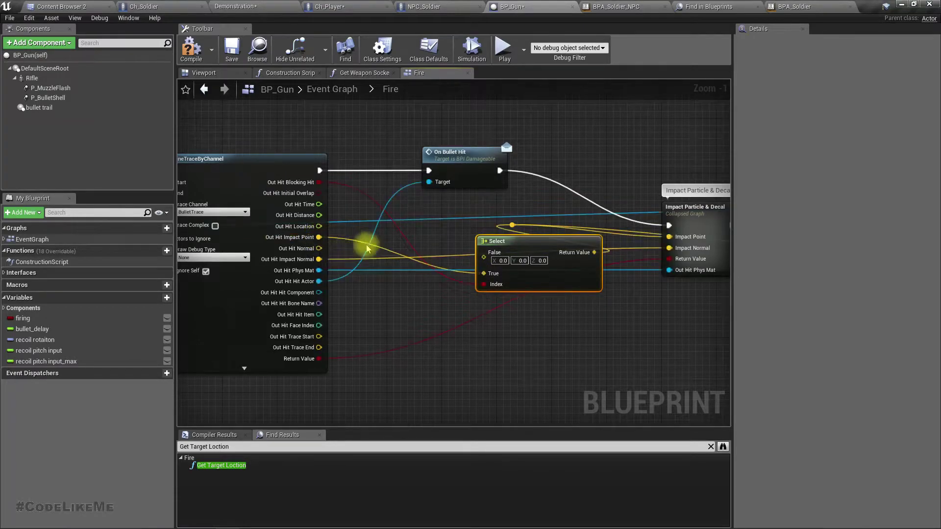
{"action": "left_click_drag", "start_coordinate": [491, 243], "coordinate": [419, 242]}
{"action": "right_click_drag", "start_coordinate": [431, 315], "coordinate": [427, 282]}
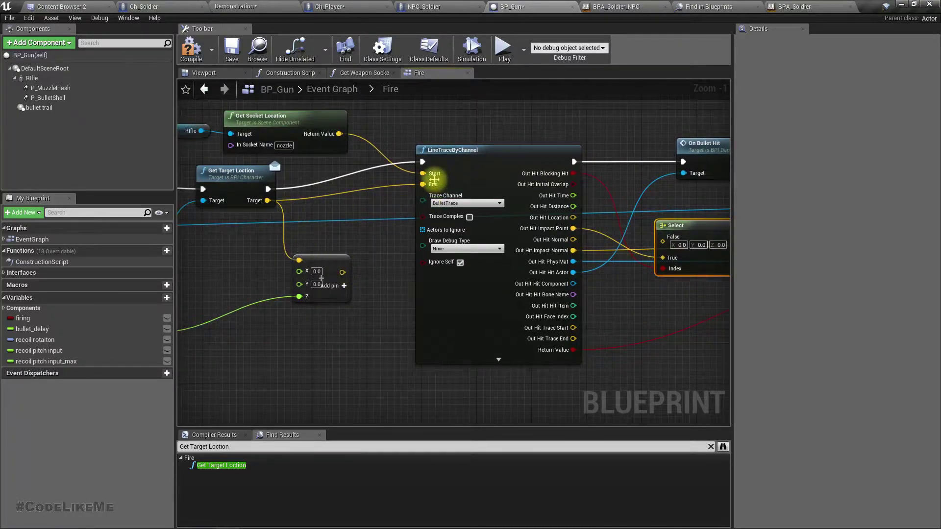
{"action": "left_click_drag", "start_coordinate": [266, 201], "coordinate": [666, 248]}
{"action": "right_click_drag", "start_coordinate": [666, 251], "coordinate": [303, 295]}
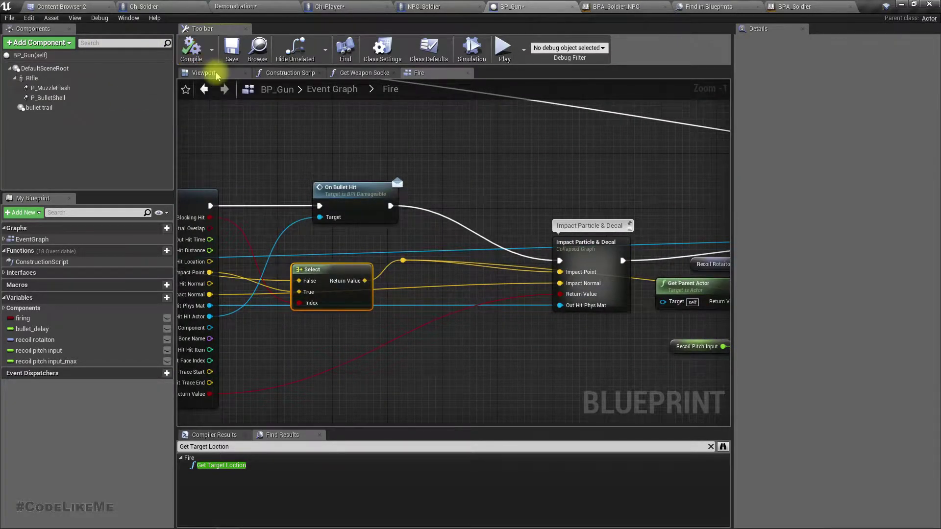
Switch to the Demonstration level, go fullscreen with F11, and start Play In Editor
{"action": "left_click", "coordinate": [234, 6]}
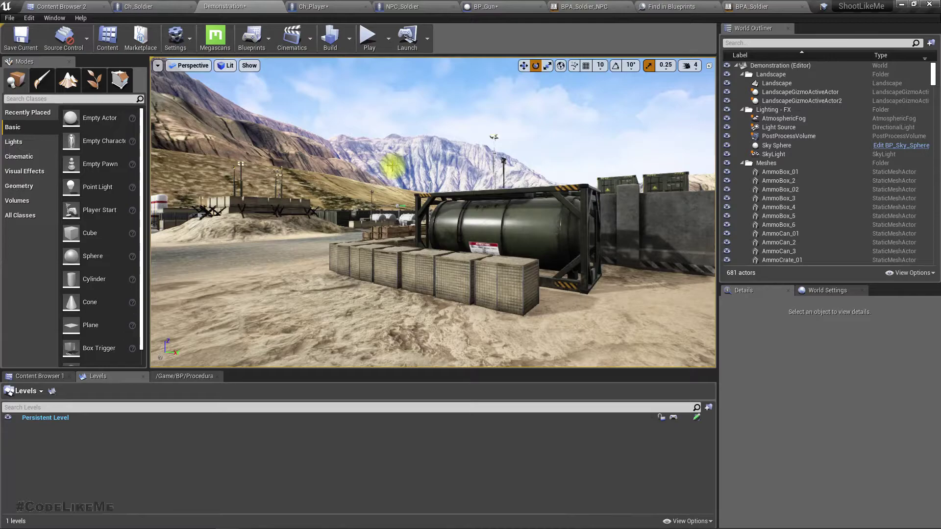
{"action": "key", "text": "F11"}
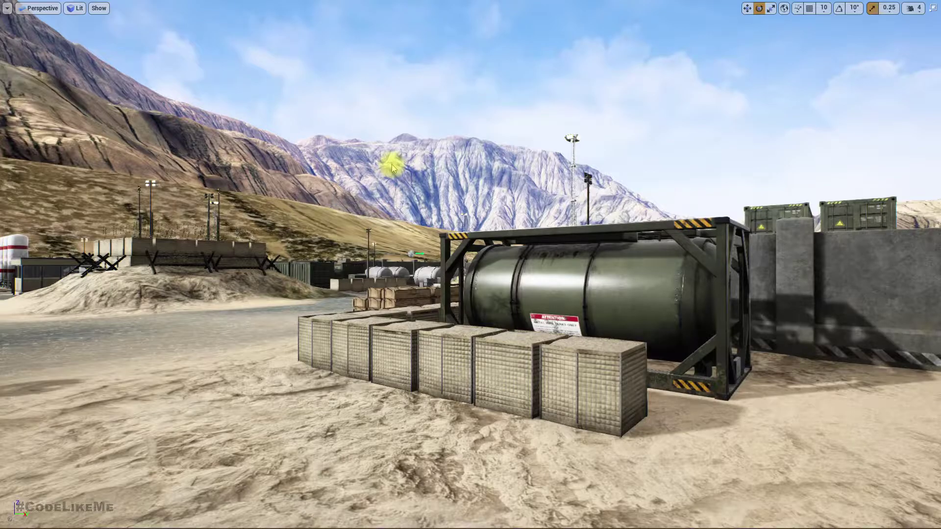
{"action": "key", "text": "alt+p"}
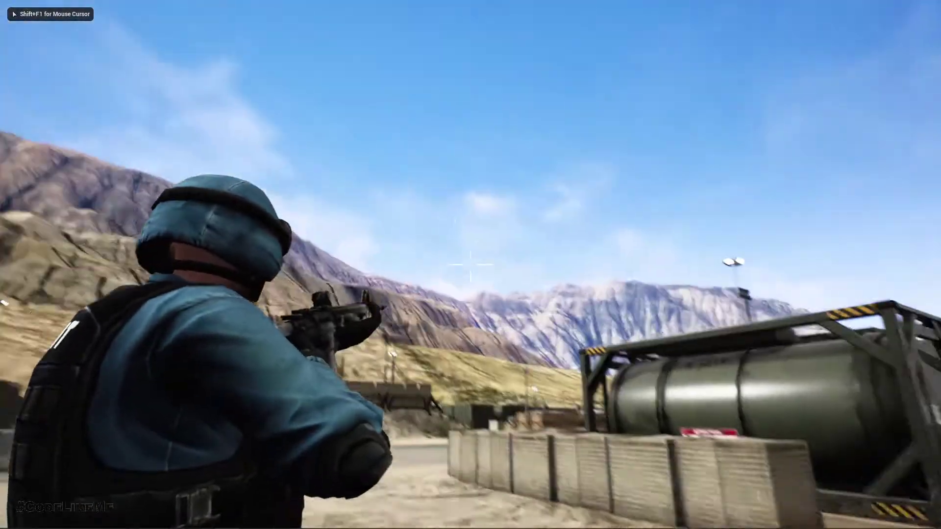
Fire the rifle at the range to test the impact sounds
{"action": "left_click", "coordinate": [471, 264]}
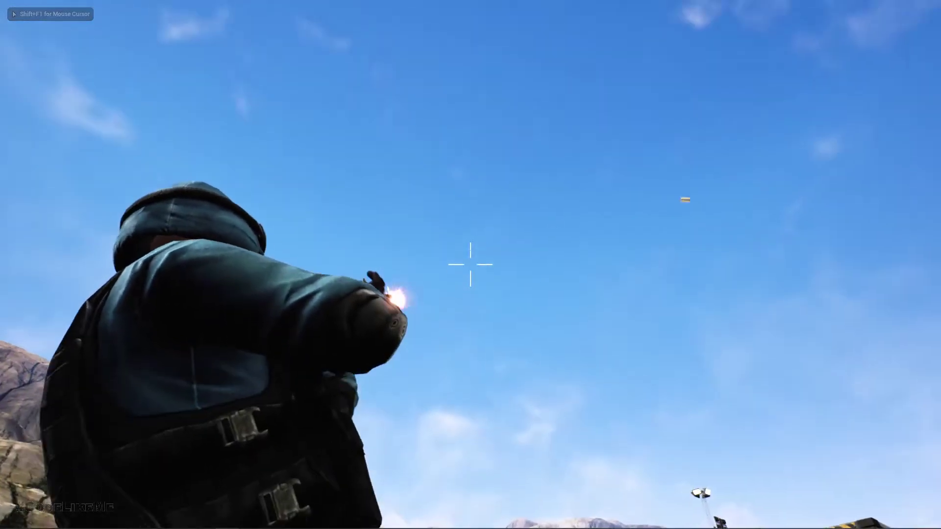
{"action": "left_click_drag", "start_coordinate": [471, 265], "coordinate": [470, 265]}
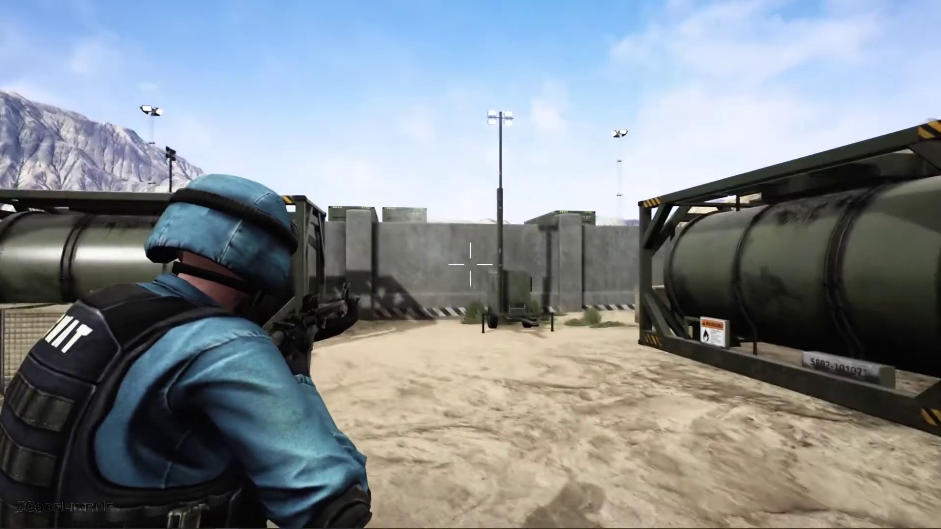
{"action": "left_click_drag", "start_coordinate": [470, 265], "coordinate": [471, 265]}
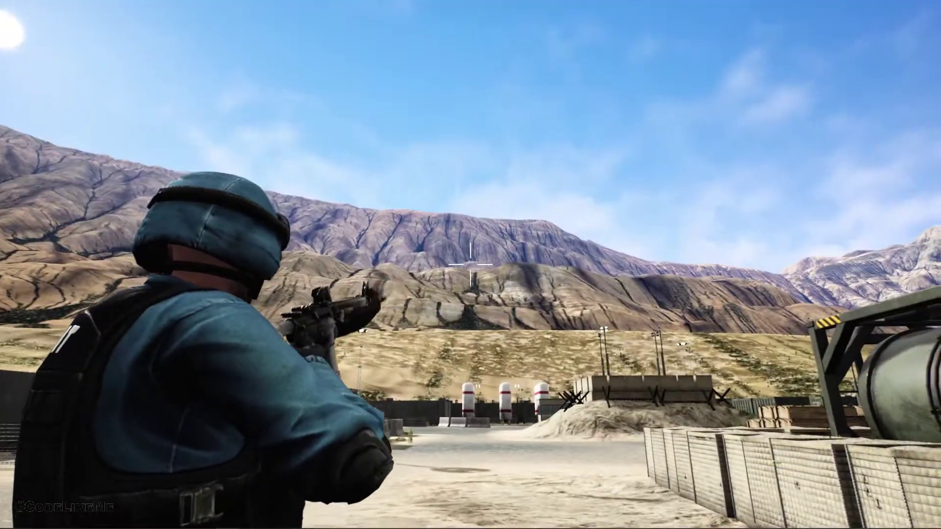
Stop play, leave fullscreen, and go back to BP_Gun's Fire graph
{"action": "key", "text": "Escape"}
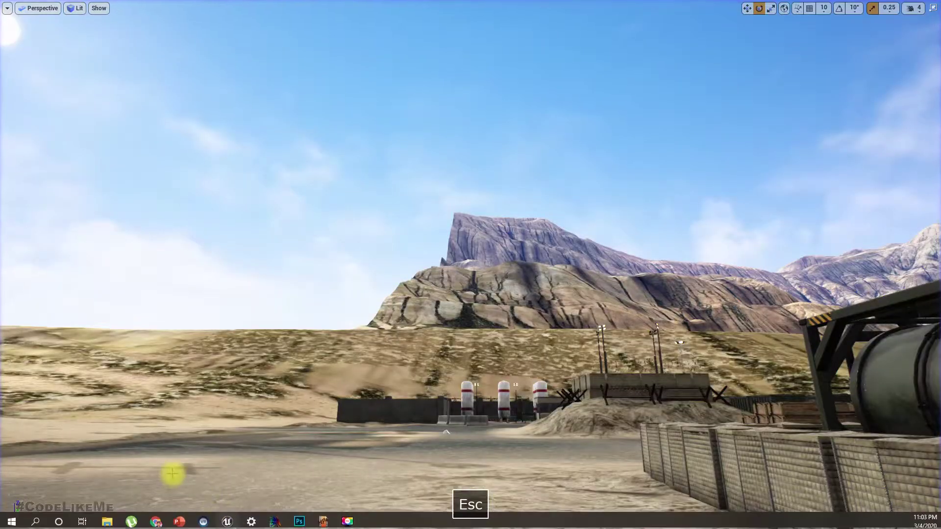
{"action": "right_click_drag", "start_coordinate": [172, 473], "coordinate": [271, 371]}
{"action": "key", "text": "F11"}
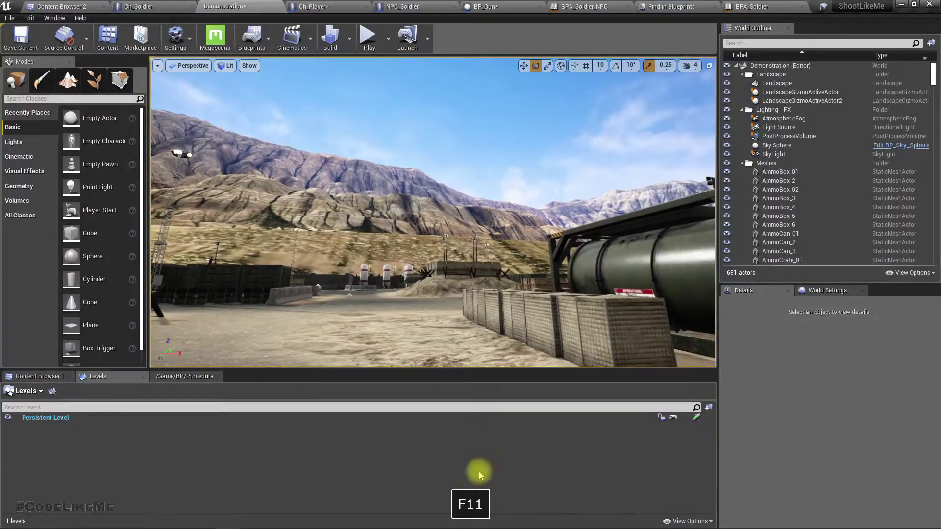
{"action": "left_click", "coordinate": [580, 6]}
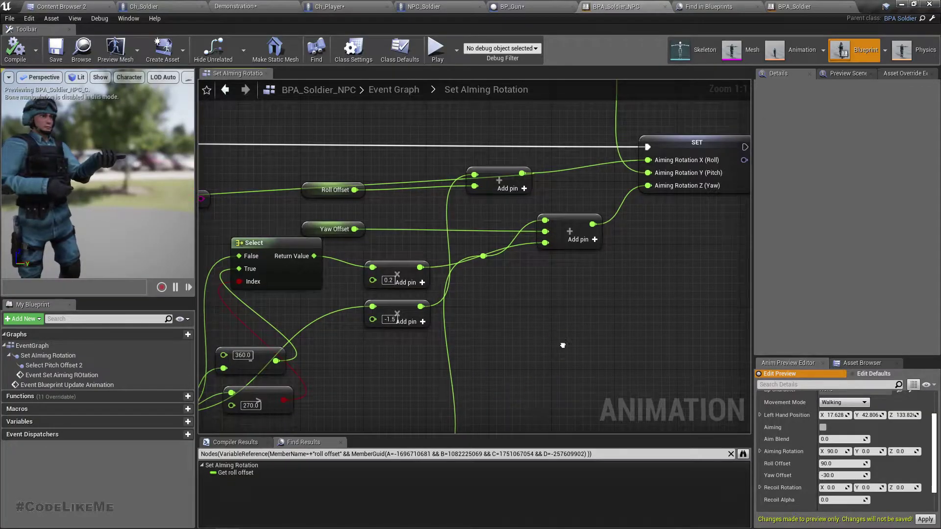
{"action": "scroll", "coordinate": [564, 342], "scroll_direction": "down", "scroll_amount": 2}
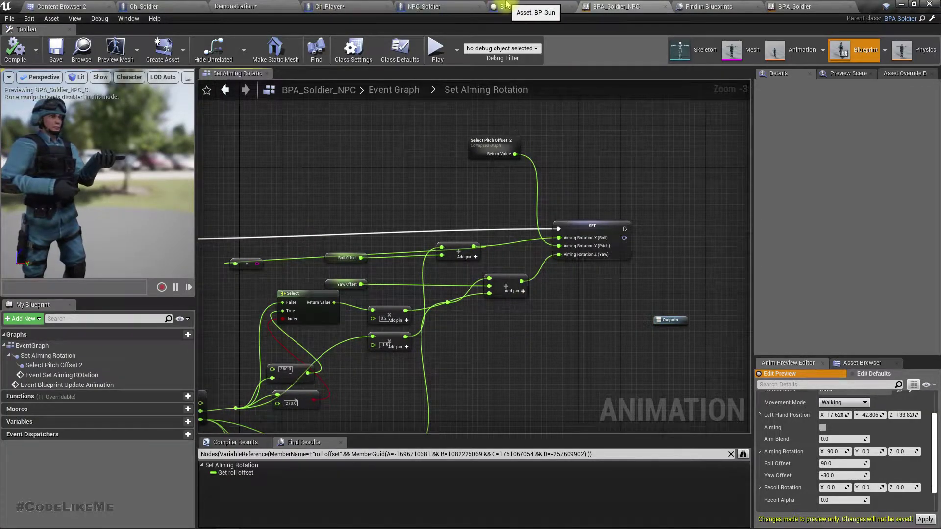
{"action": "left_click", "coordinate": [506, 6]}
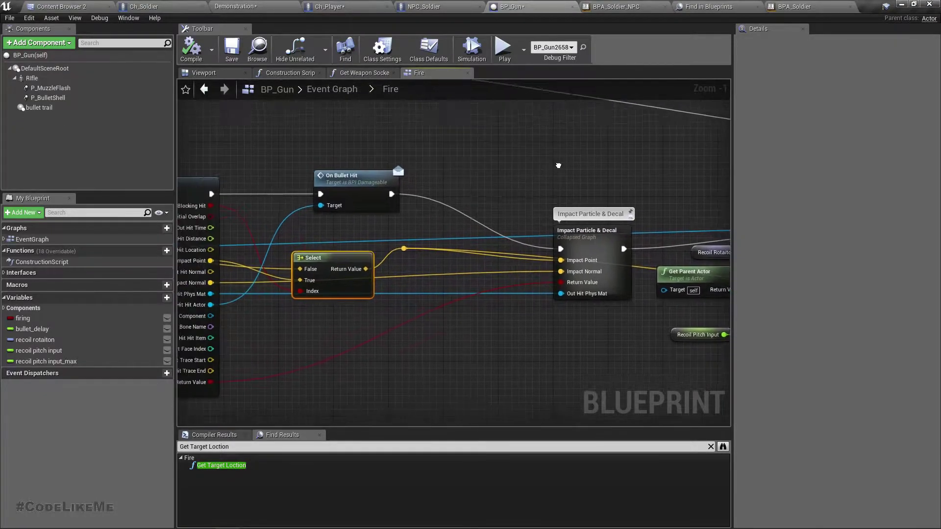
Move the Impact Particle & Decal node up and to the left
{"action": "right_click_drag", "start_coordinate": [542, 189], "coordinate": [651, 158]}
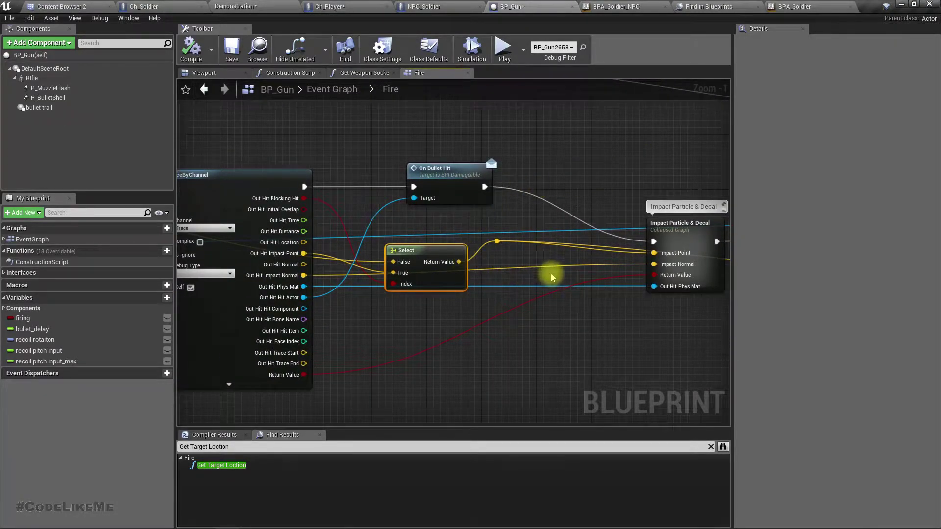
{"action": "right_click_drag", "start_coordinate": [552, 277], "coordinate": [436, 256]}
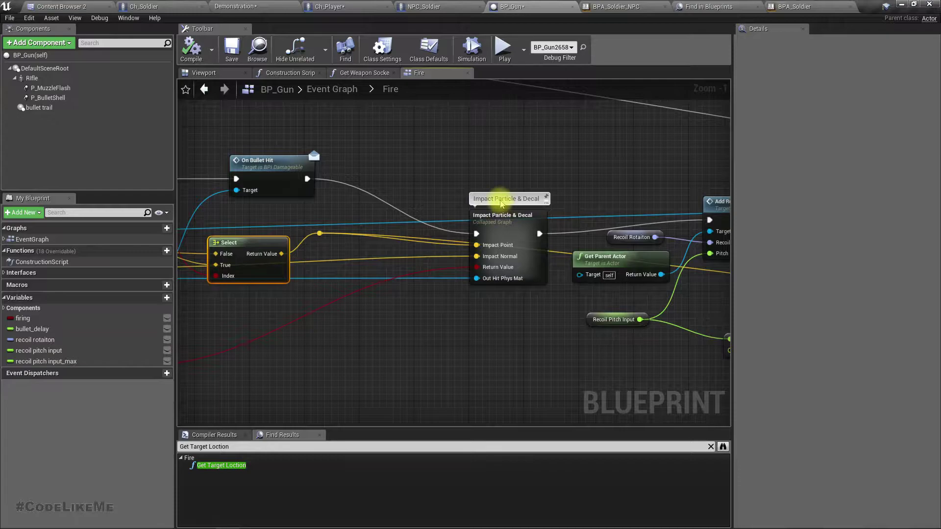
{"action": "left_click_drag", "start_coordinate": [501, 205], "coordinate": [495, 185]}
{"action": "right_click_drag", "start_coordinate": [584, 169], "coordinate": [364, 181]}
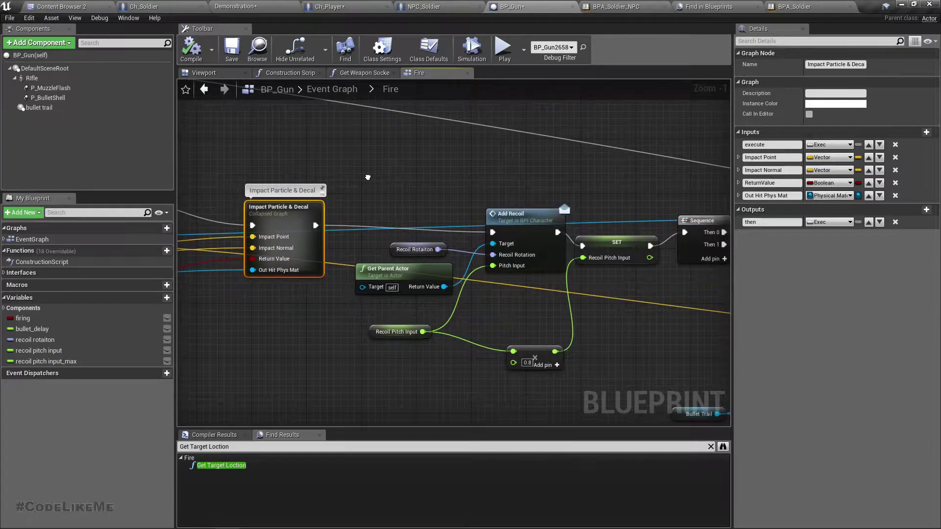
Shift On Bullet Hit left and move the Select node up
{"action": "right_click_drag", "start_coordinate": [364, 181], "coordinate": [770, 192]}
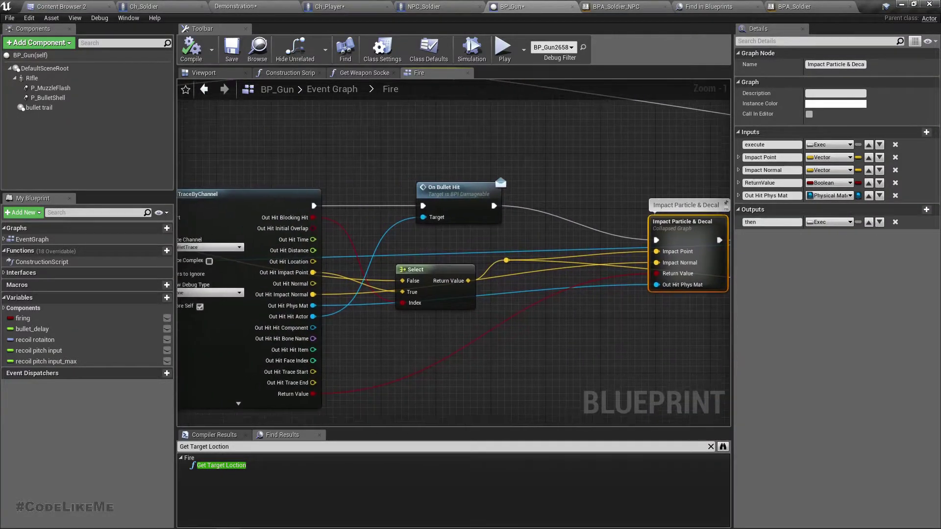
{"action": "scroll", "coordinate": [305, 218], "scroll_direction": "up", "scroll_amount": 1}
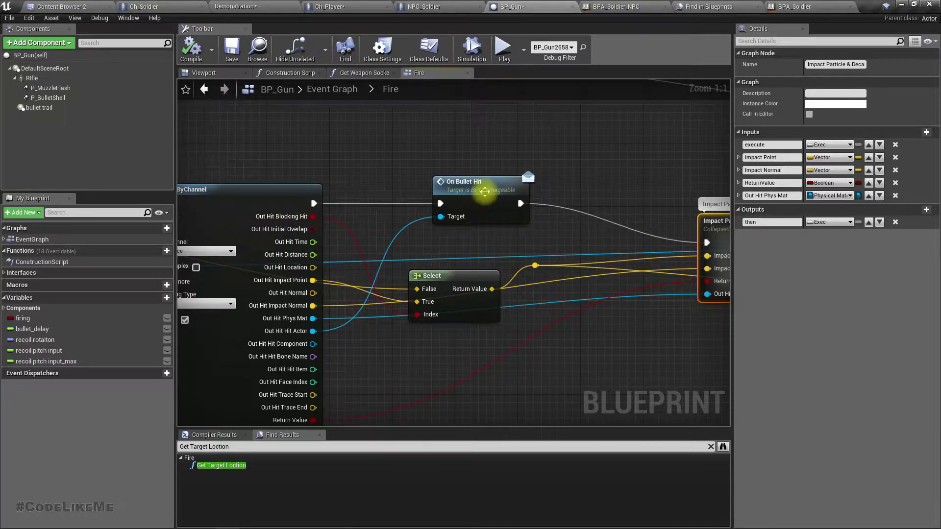
{"action": "left_click_drag", "start_coordinate": [485, 191], "coordinate": [445, 191]}
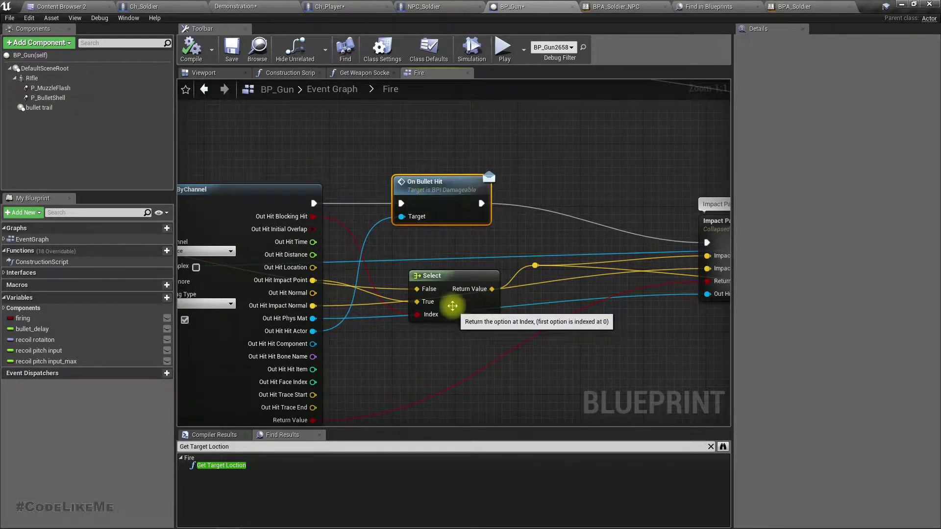
{"action": "left_click_drag", "start_coordinate": [452, 305], "coordinate": [452, 275]}
{"action": "right_click_drag", "start_coordinate": [682, 357], "coordinate": [725, 264]}
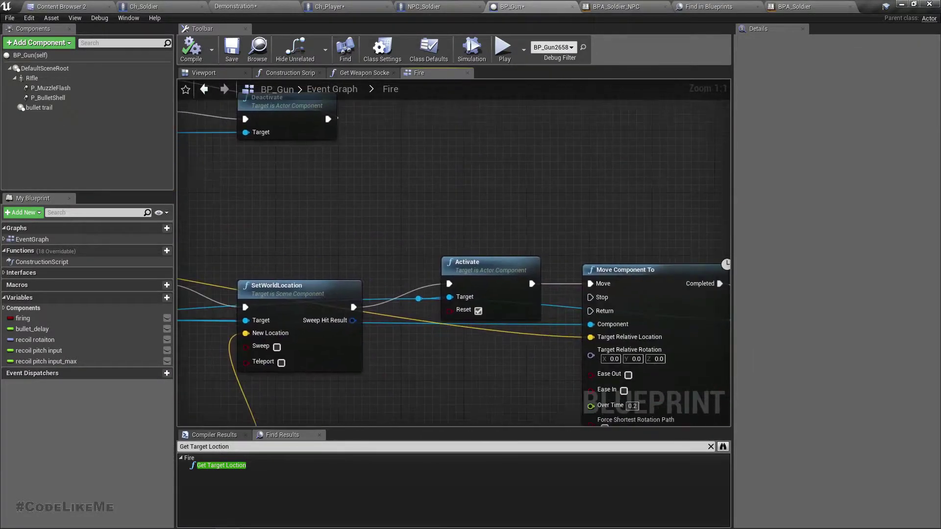
{"action": "mouse_move", "coordinate": [454, 253]}
{"action": "right_mouse_down"}
{"action": "mouse_move", "coordinate": [377, 243]}
{"action": "mouse_move", "coordinate": [222, 369]}
{"action": "mouse_move", "coordinate": [436, 392]}
{"action": "mouse_move", "coordinate": [452, 372]}
{"action": "right_mouse_up"}
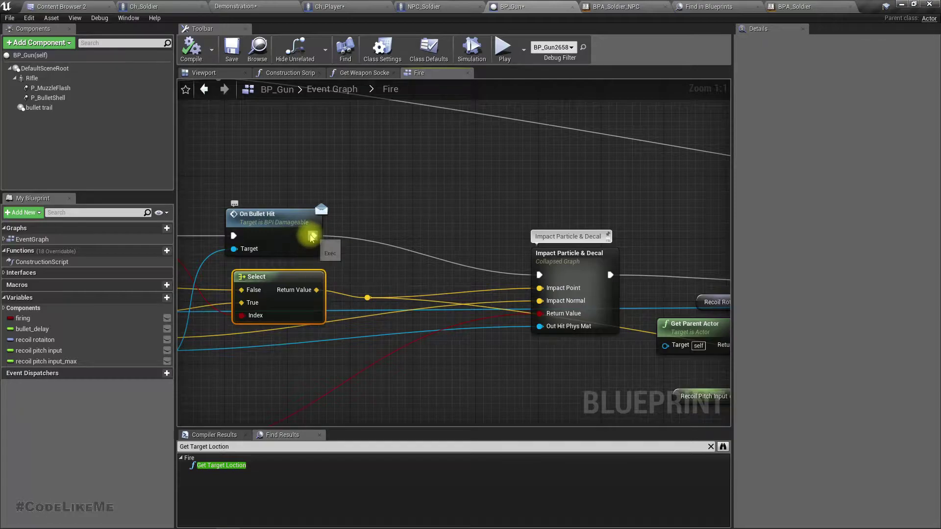
Add a Branch after On Bullet Hit, with Out Hit Blocking Hit as its Condition
{"action": "left_click_drag", "start_coordinate": [313, 235], "coordinate": [383, 242]}
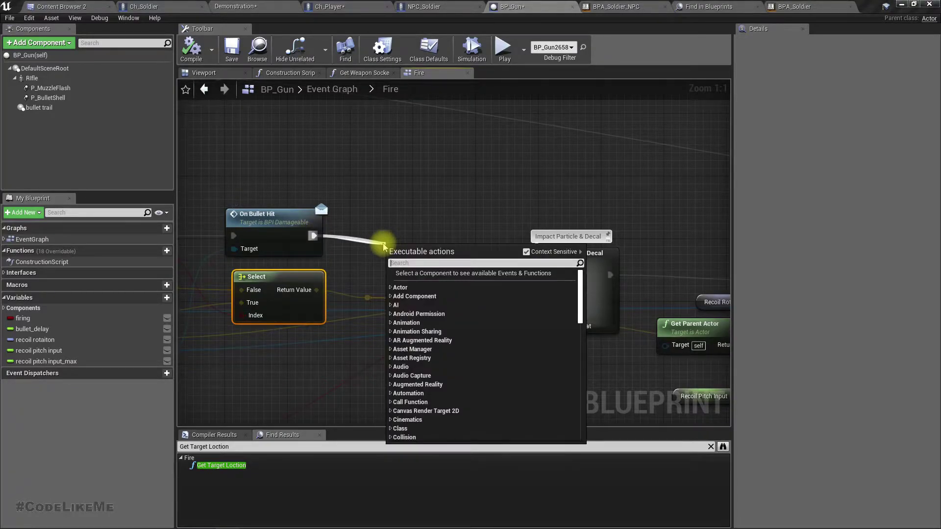
{"action": "type", "text": "branch"}
{"action": "key", "text": "Return"}
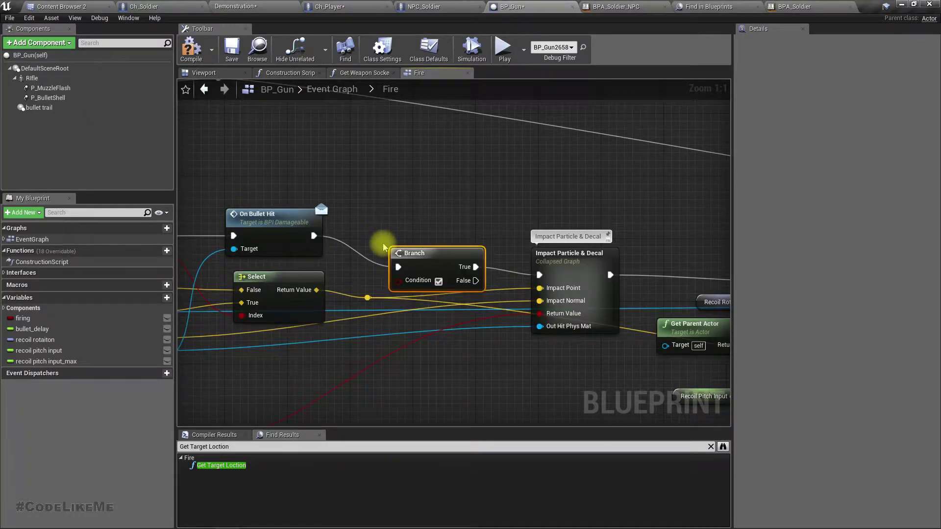
{"action": "left_click_drag", "start_coordinate": [419, 257], "coordinate": [426, 217]}
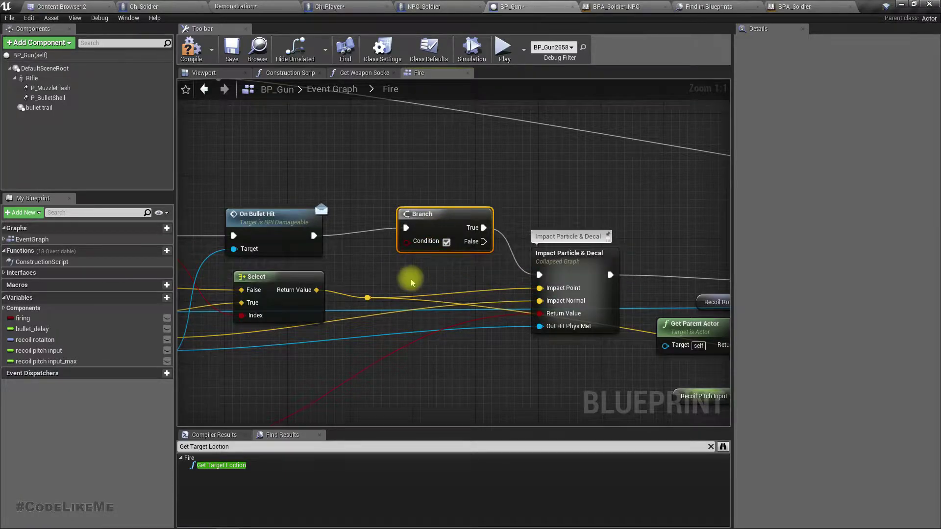
{"action": "right_click_drag", "start_coordinate": [434, 272], "coordinate": [557, 234]}
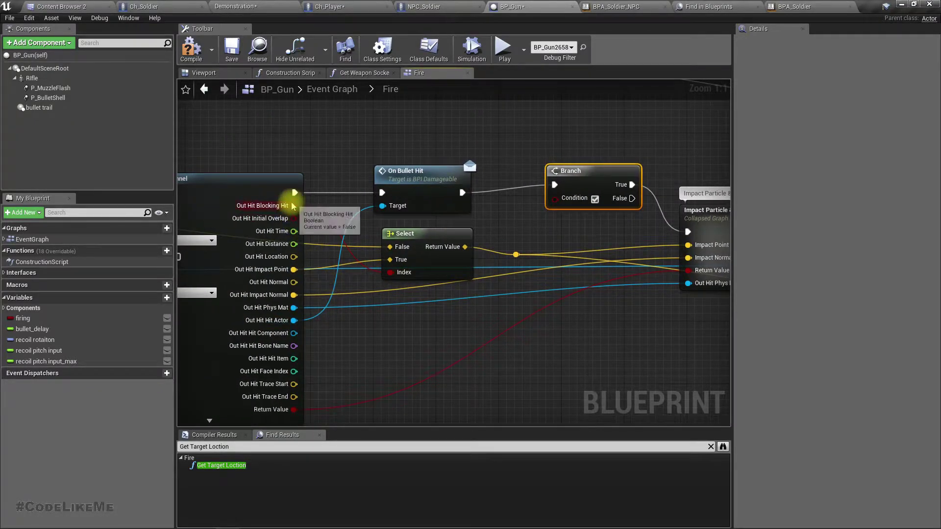
{"action": "left_click_drag", "start_coordinate": [295, 206], "coordinate": [558, 198]}
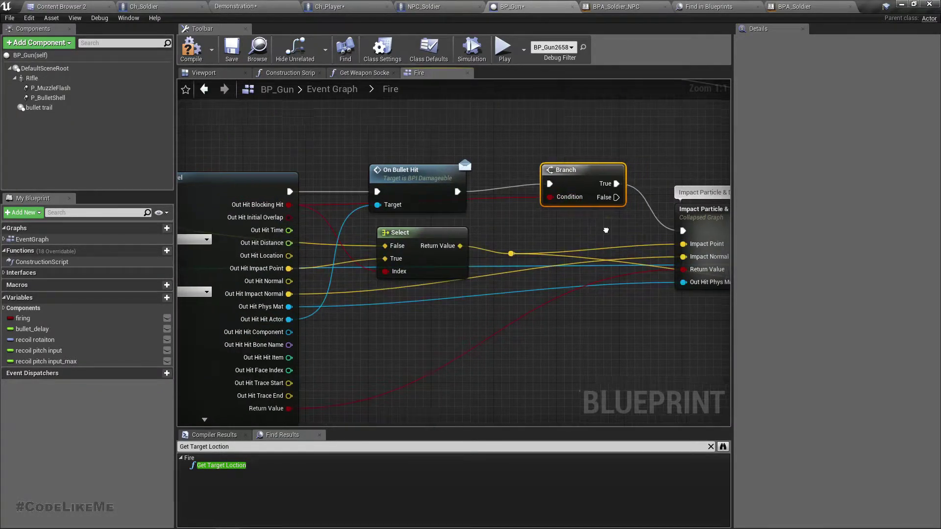
Route Branch False through Impact Particle & Decal to Add Recoil, and compile BP_Gun
{"action": "right_click_drag", "start_coordinate": [706, 210], "coordinate": [426, 193]}
{"action": "left_click_drag", "start_coordinate": [426, 193], "coordinate": [433, 175]}
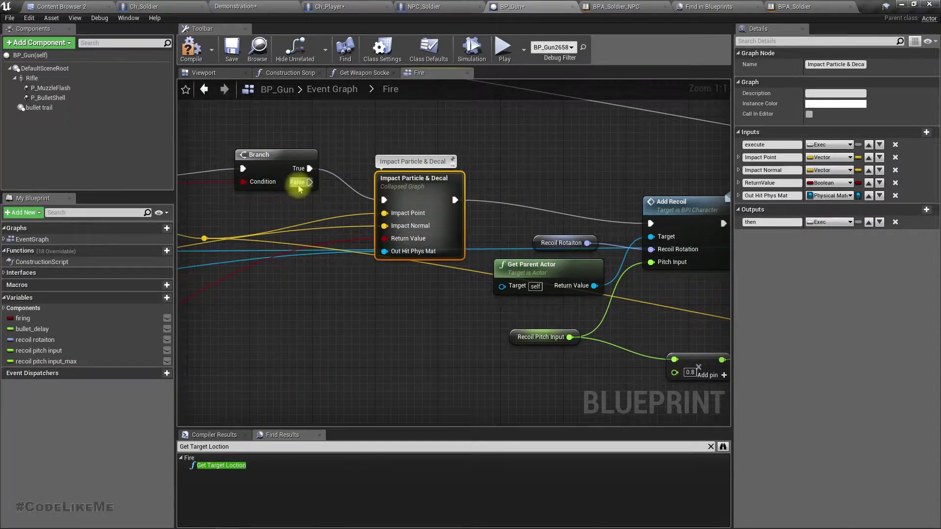
{"action": "mouse_move", "coordinate": [309, 182]}
{"action": "left_mouse_down"}
{"action": "mouse_move", "coordinate": [362, 218]}
{"action": "mouse_move", "coordinate": [384, 200]}
{"action": "left_mouse_up"}
{"action": "mouse_move", "coordinate": [455, 199]}
{"action": "left_mouse_down"}
{"action": "mouse_move", "coordinate": [535, 262]}
{"action": "mouse_move", "coordinate": [658, 231]}
{"action": "mouse_move", "coordinate": [650, 224]}
{"action": "left_mouse_up"}
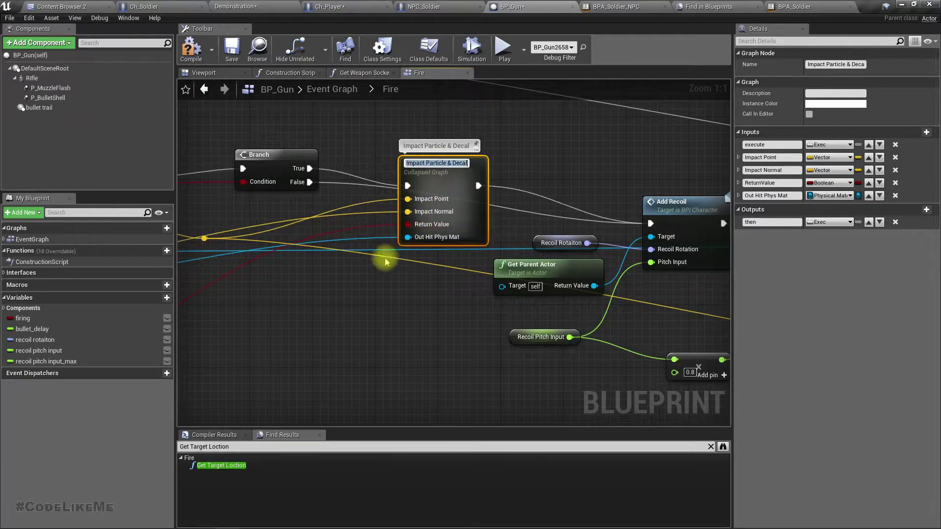
{"action": "right_click_drag", "start_coordinate": [384, 258], "coordinate": [529, 301]}
{"action": "right_click_drag", "start_coordinate": [492, 257], "coordinate": [632, 229]}
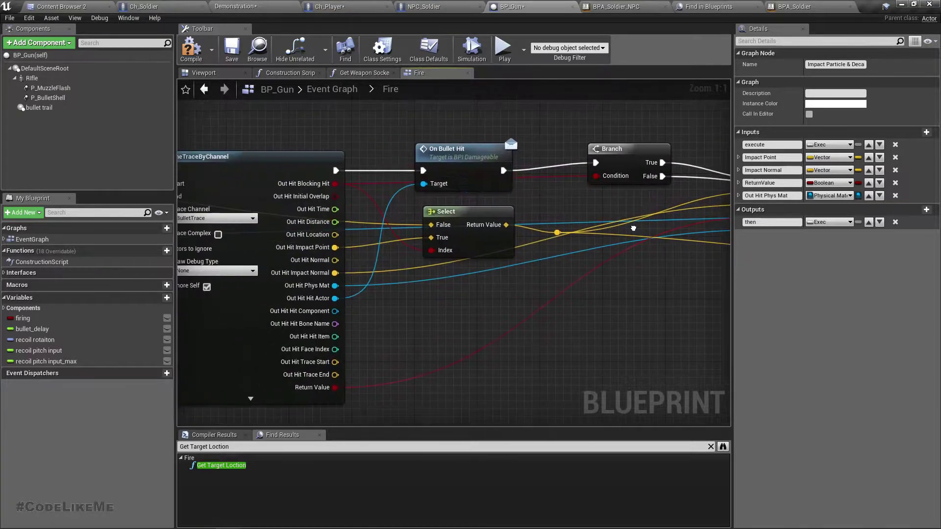
{"action": "left_click", "coordinate": [199, 50]}
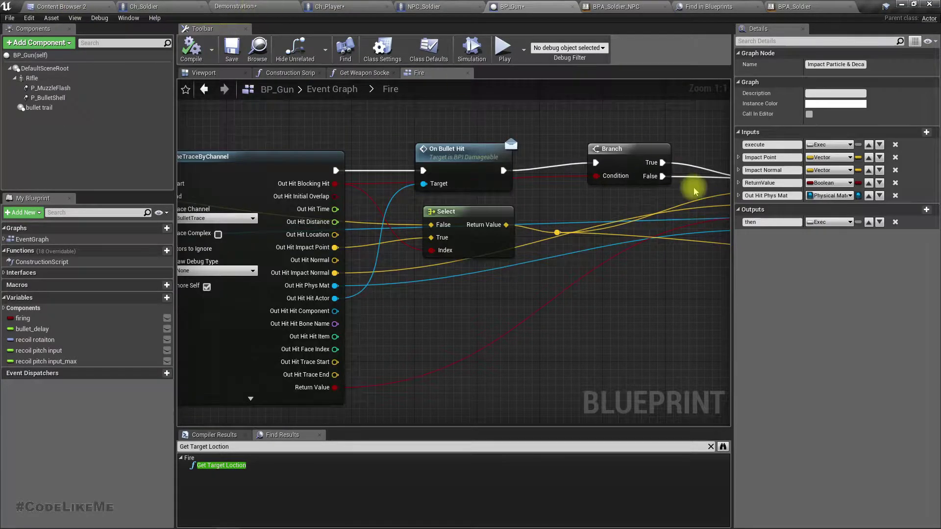
Inspect the impact sound nodes in Impact Particle & Decal, then return to the Demonstration level
{"action": "right_click_drag", "start_coordinate": [693, 191], "coordinate": [408, 184]}
{"action": "double_click", "coordinate": [504, 199]}
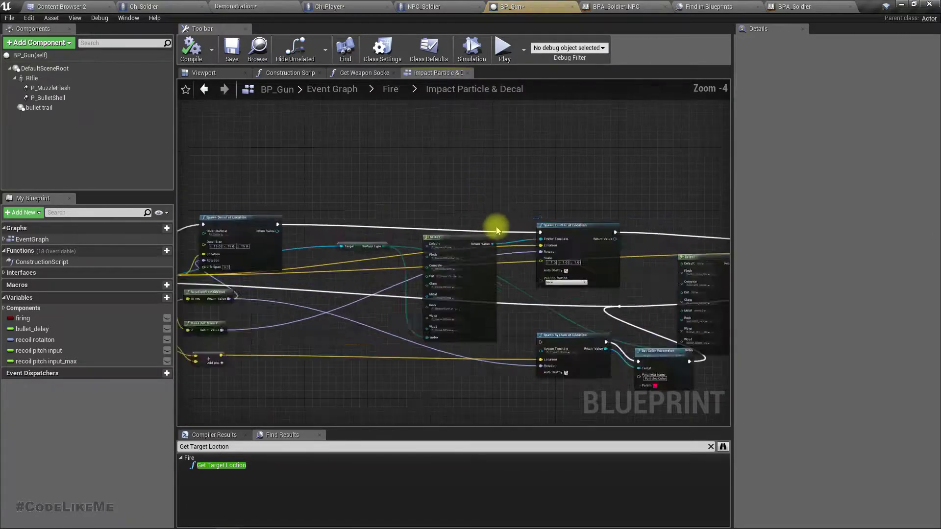
{"action": "scroll", "coordinate": [497, 231], "scroll_direction": "up", "scroll_amount": 4}
{"action": "mouse_move", "coordinate": [537, 292]}
{"action": "right_mouse_down"}
{"action": "mouse_move", "coordinate": [537, 146]}
{"action": "mouse_move", "coordinate": [500, 146]}
{"action": "right_mouse_up"}
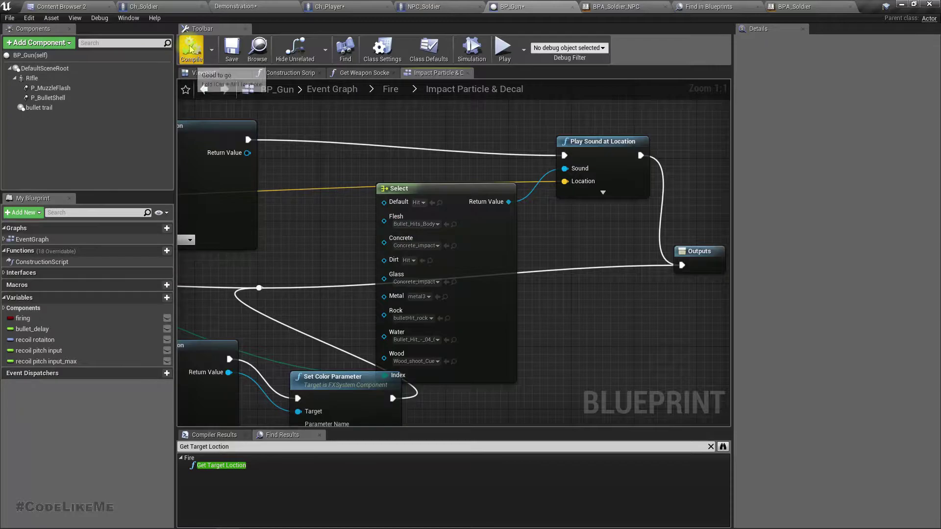
{"action": "left_click", "coordinate": [249, 5]}
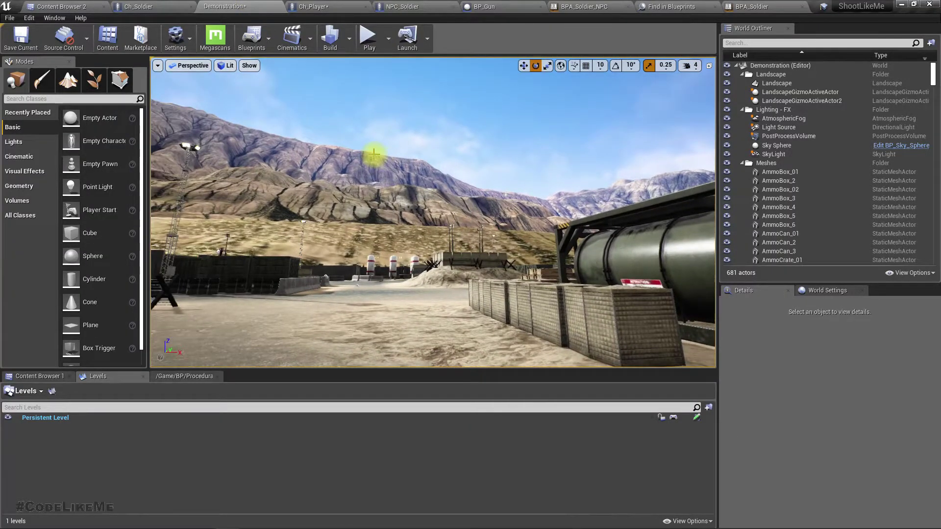
Play the level fullscreen, fire the rifle to test impact sounds, then show BPA_Soldier's AnimGraph
{"action": "key", "text": "F11"}
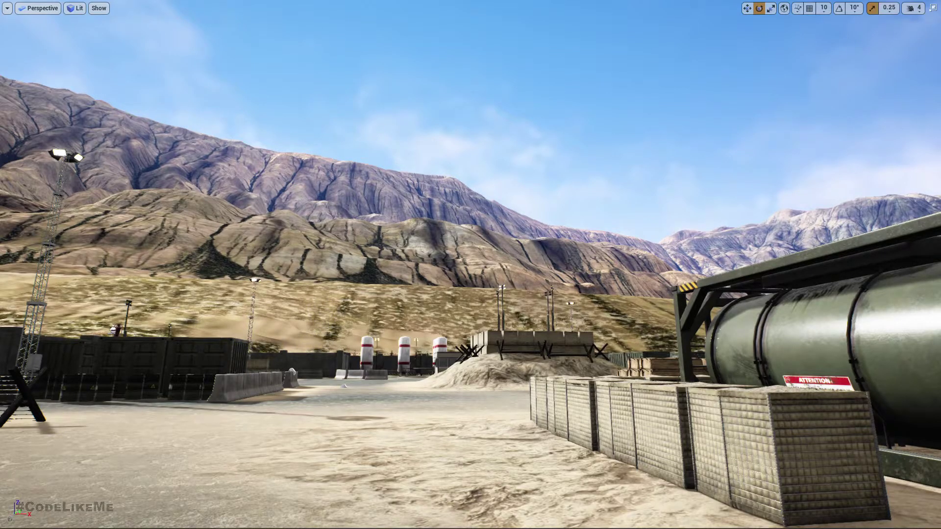
{"action": "key", "text": "alt+p"}
{"action": "left_click", "coordinate": [471, 264]}
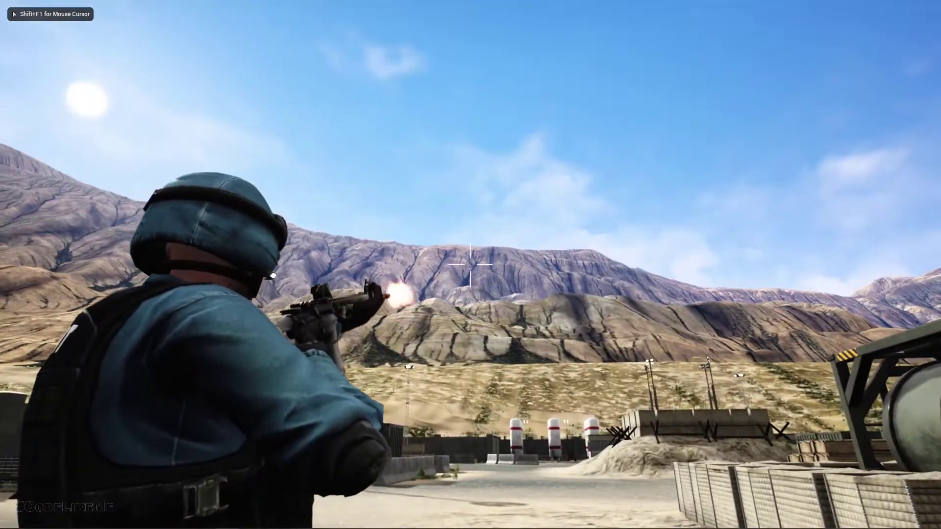
{"action": "left_click_drag", "start_coordinate": [471, 265], "coordinate": [471, 265]}
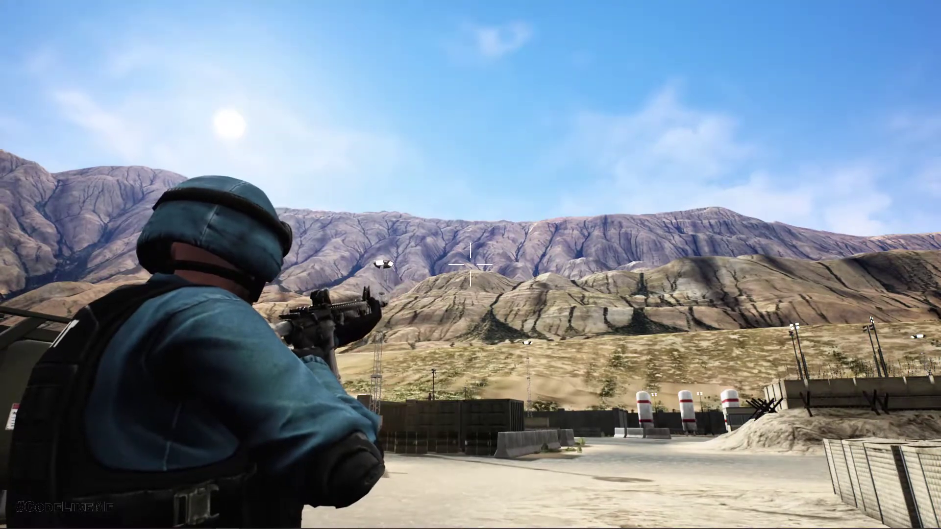
{"action": "key", "text": "F11"}
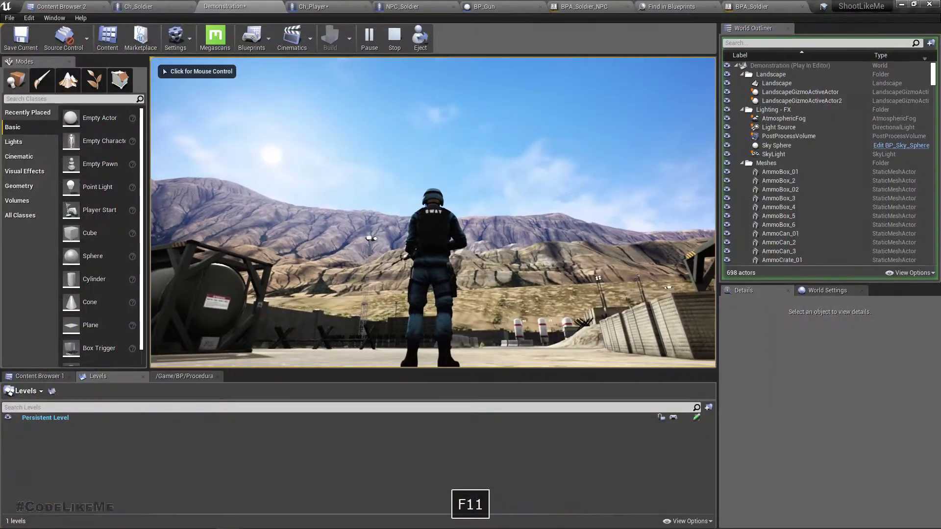
{"action": "left_click", "coordinate": [462, 12]}
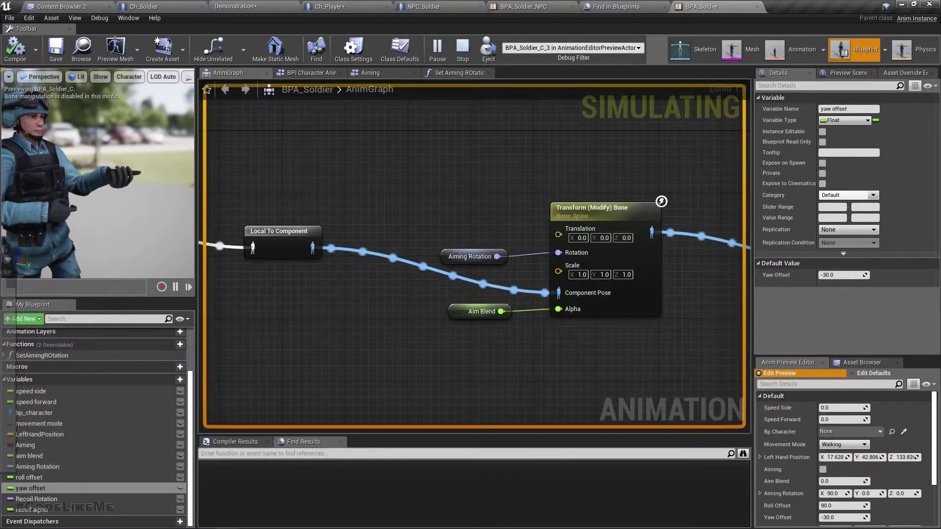
Review BPA_Soldier's Debug Filter instances, visit BP_Gun and Ch_Soldier, then return to Demonstration
{"action": "left_click", "coordinate": [547, 47]}
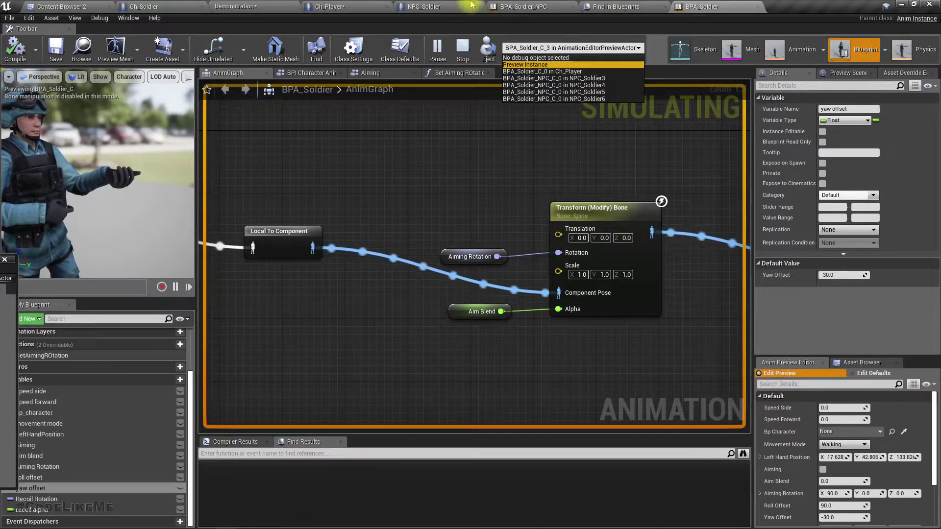
{"action": "left_click", "coordinate": [431, 6]}
{"action": "left_click", "coordinate": [334, 5]}
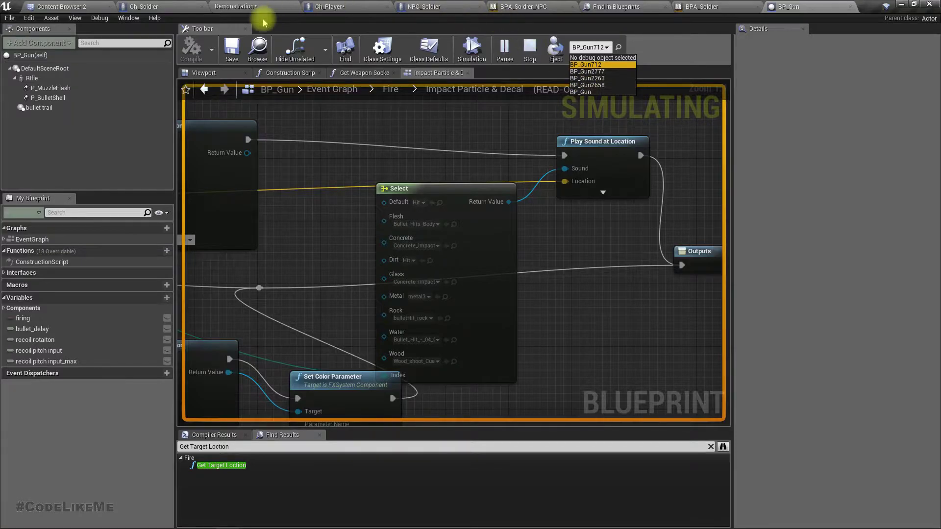
{"action": "left_click", "coordinate": [173, 6]}
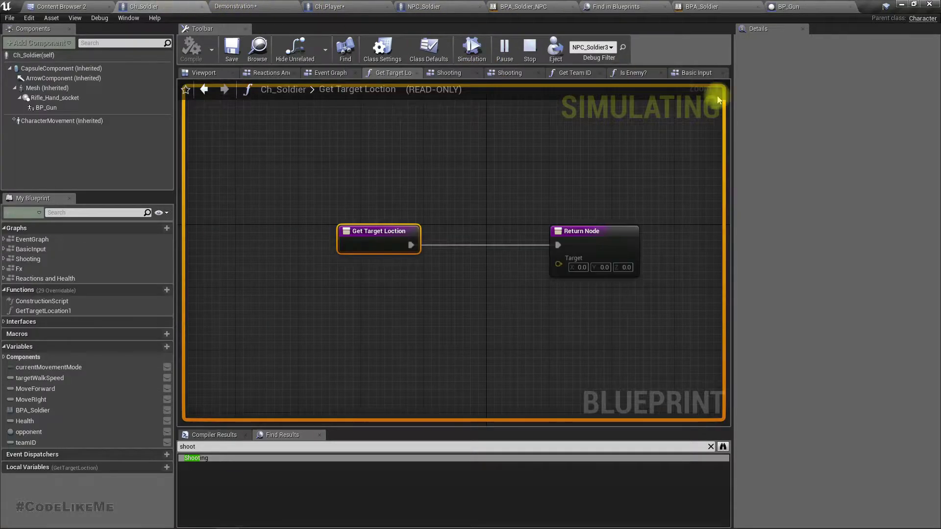
{"action": "left_click", "coordinate": [232, 5]}
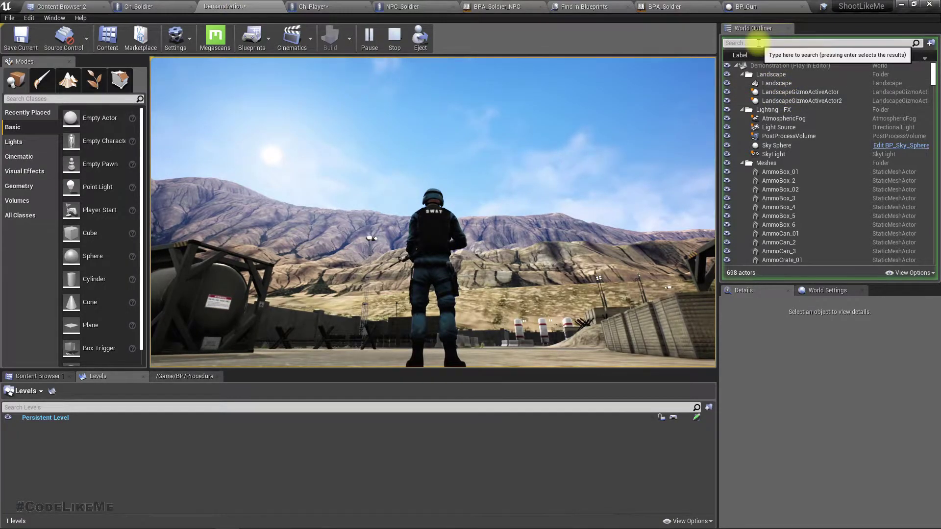
Find and select Ch_Player via a 'pla' Outliner search, and set BP_Gun's Debug Filter to BP_Gun
{"action": "left_click", "coordinate": [759, 43]}
{"action": "type", "text": "pla"}
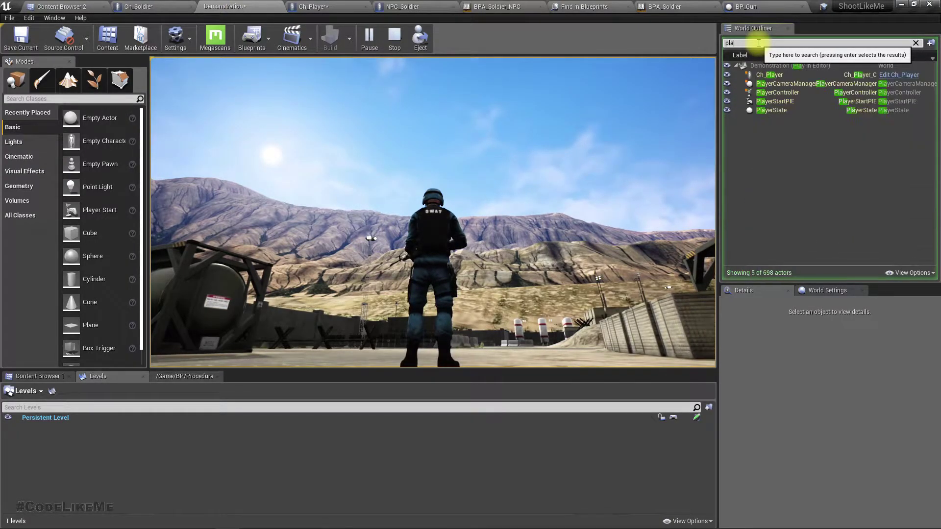
{"action": "left_click", "coordinate": [768, 75]}
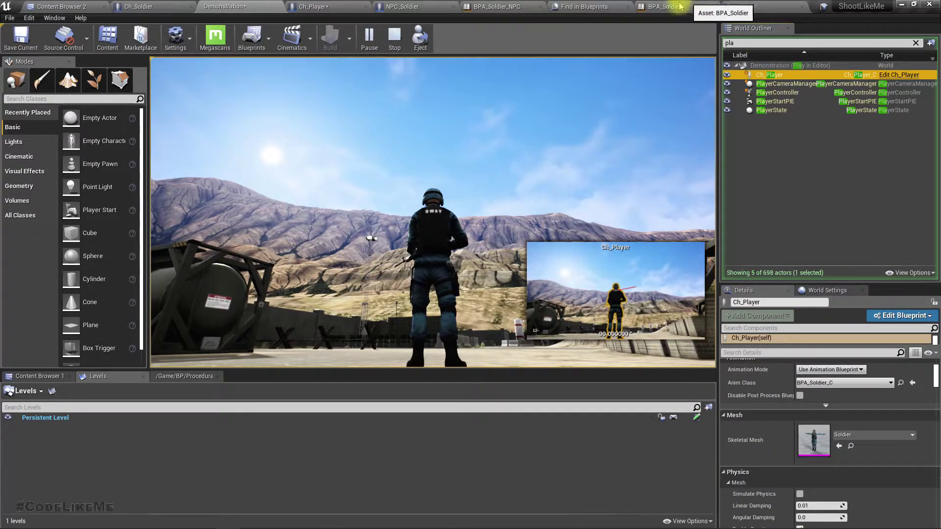
{"action": "left_click", "coordinate": [750, 6]}
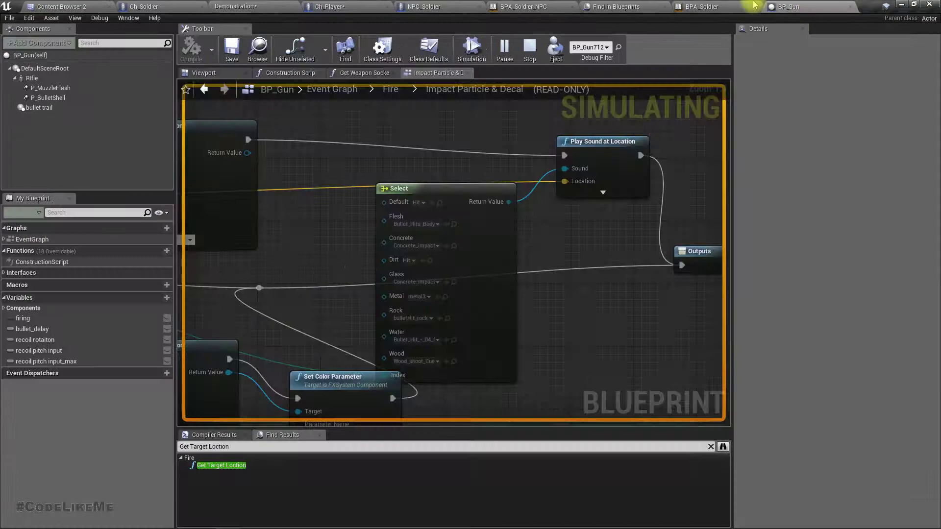
{"action": "left_click", "coordinate": [588, 47]}
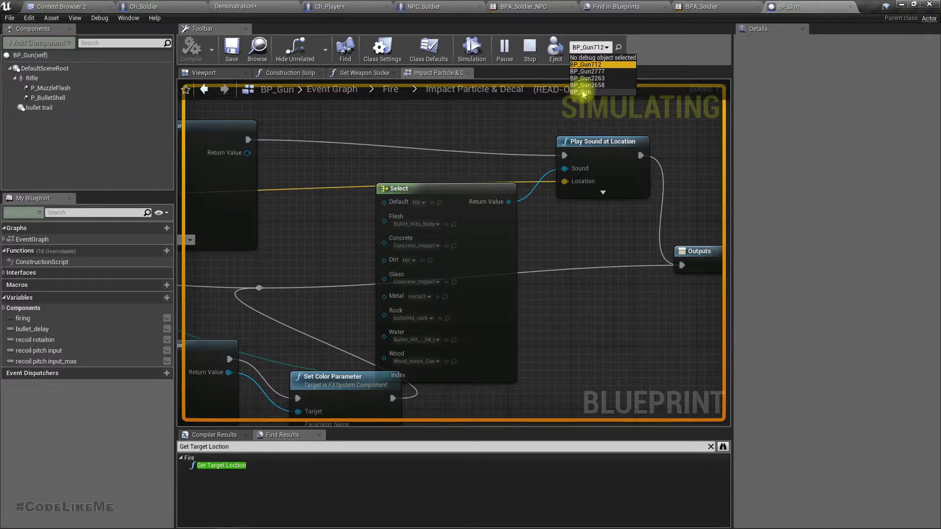
{"action": "left_click", "coordinate": [583, 92]}
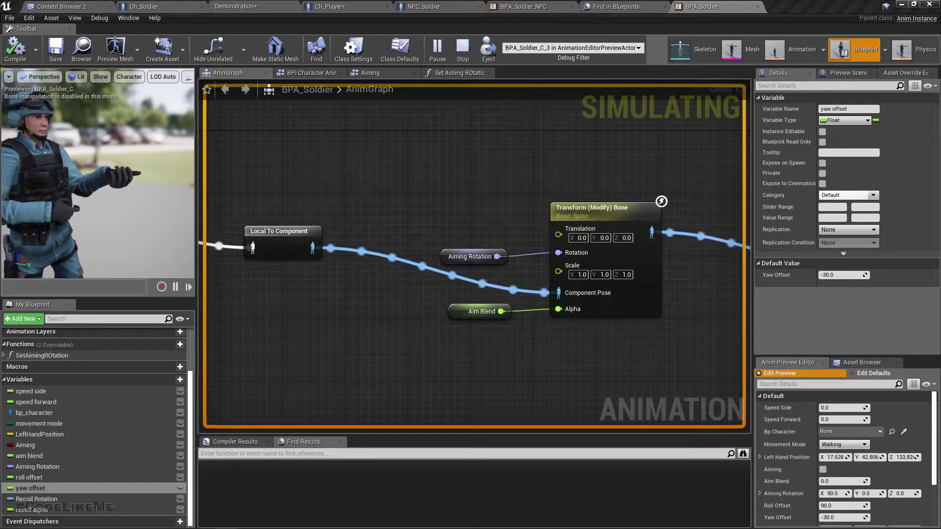
{"action": "left_click", "coordinate": [221, 6]}
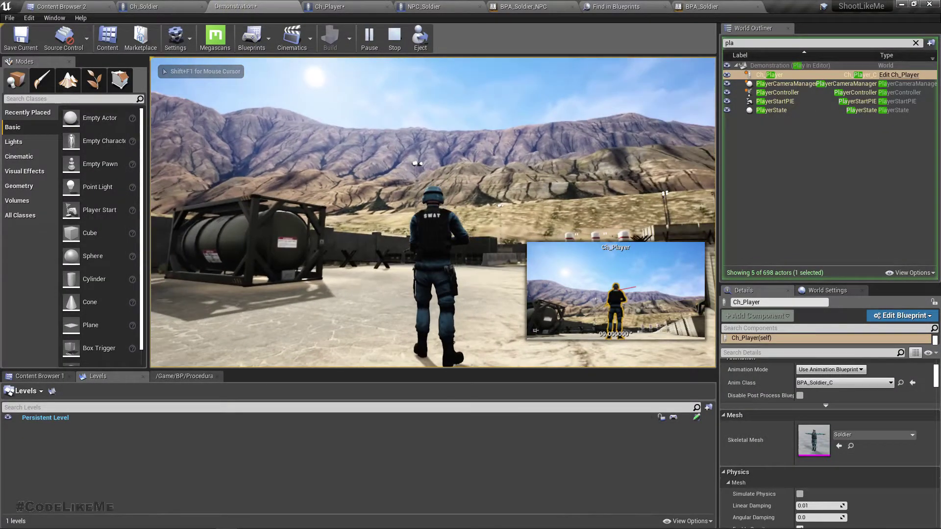
{"action": "key", "text": "shift+F1"}
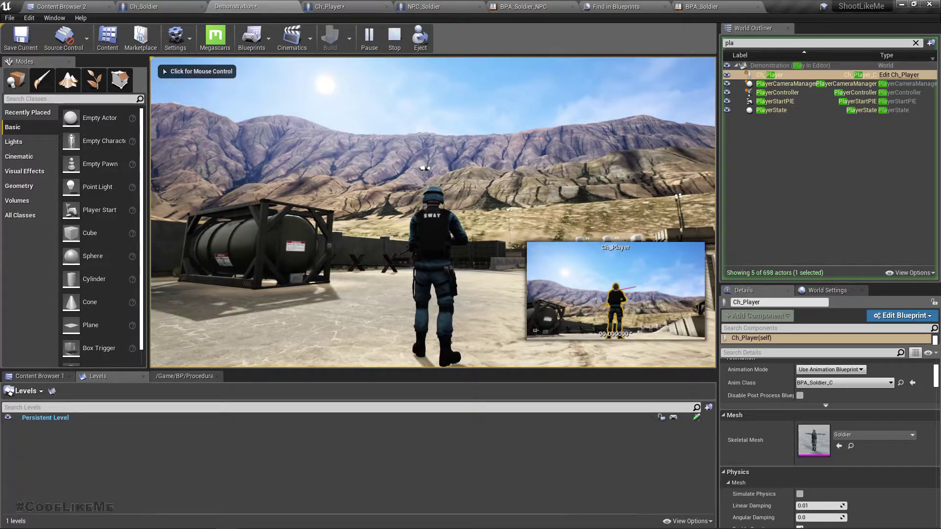
Float BP_Gun's window, enlarge it, and frame the Select and Play Sound at Location nodes
{"action": "left_click", "coordinate": [822, 168]}
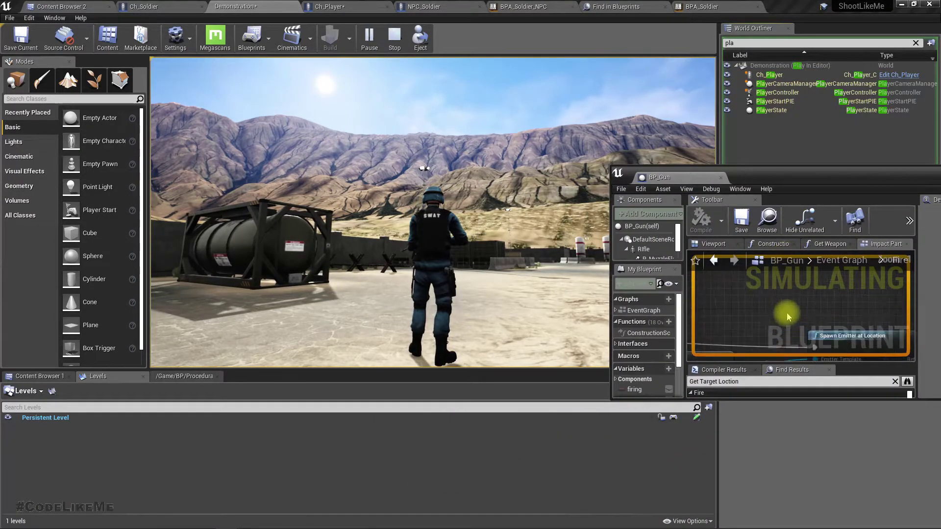
{"action": "scroll", "coordinate": [787, 313], "scroll_direction": "up", "scroll_amount": 4}
{"action": "scroll", "coordinate": [804, 319], "scroll_direction": "down", "scroll_amount": 3}
{"action": "scroll", "coordinate": [779, 312], "scroll_direction": "down", "scroll_amount": 2}
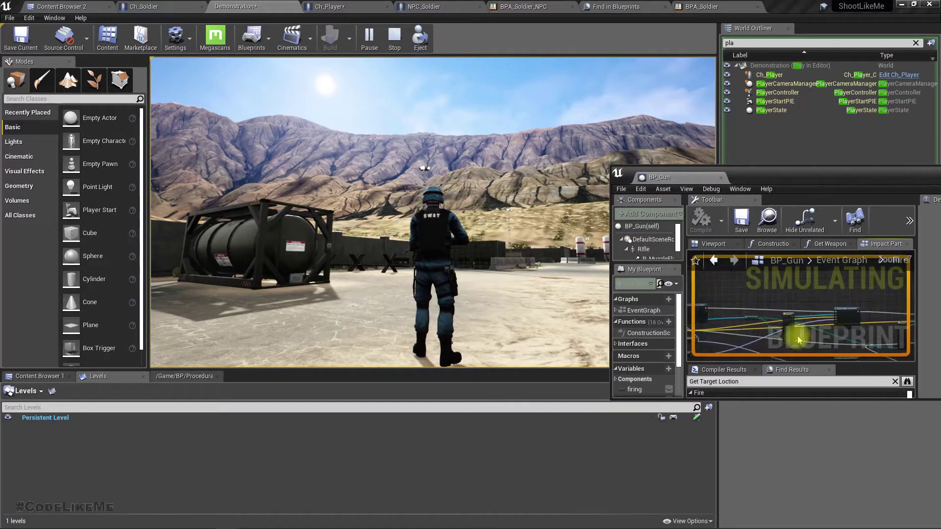
{"action": "right_click_drag", "start_coordinate": [768, 309], "coordinate": [698, 298]}
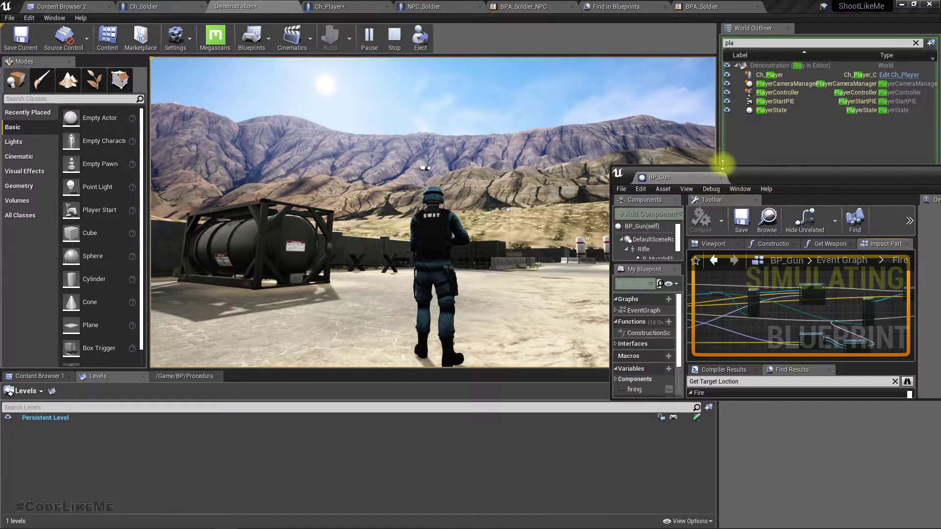
{"action": "left_click_drag", "start_coordinate": [720, 168], "coordinate": [724, 11]}
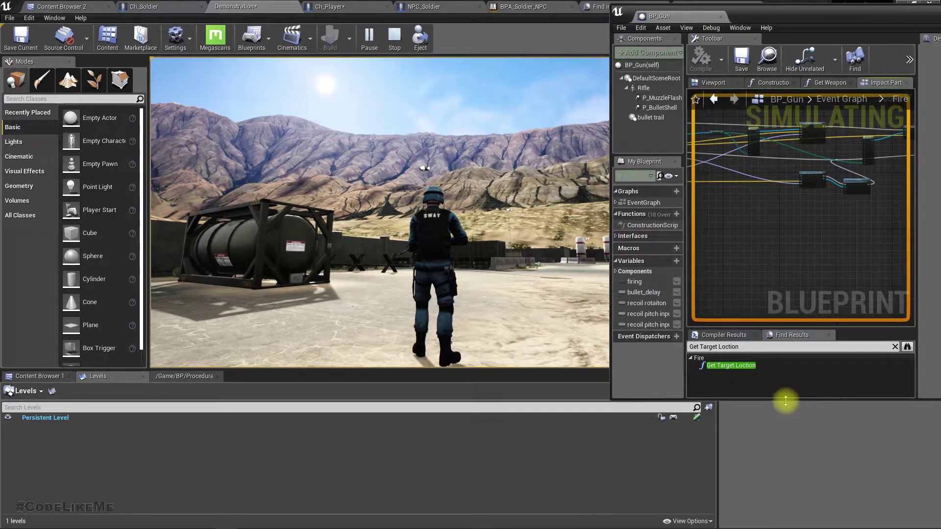
{"action": "left_click_drag", "start_coordinate": [784, 398], "coordinate": [799, 514]}
{"action": "right_click_drag", "start_coordinate": [765, 212], "coordinate": [756, 337]}
{"action": "scroll", "coordinate": [764, 316], "scroll_direction": "up", "scroll_amount": 4}
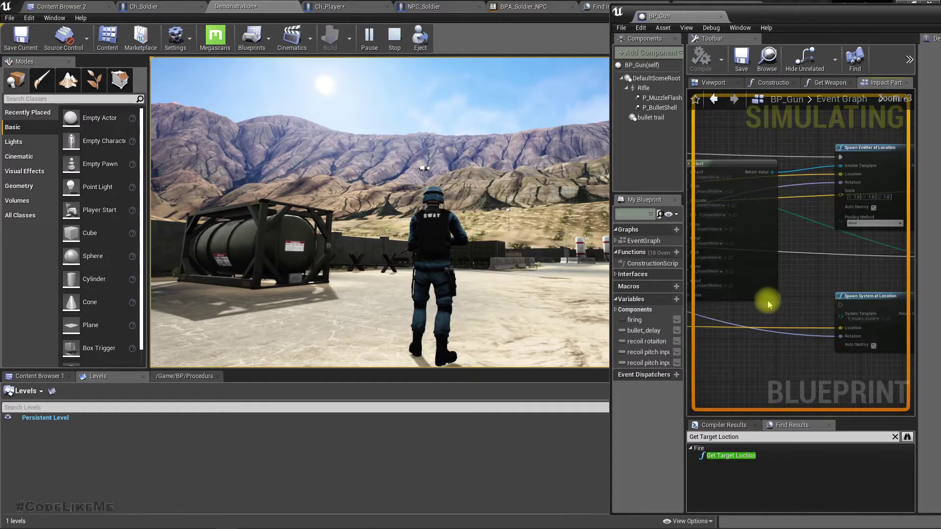
{"action": "right_click_drag", "start_coordinate": [911, 279], "coordinate": [904, 336]}
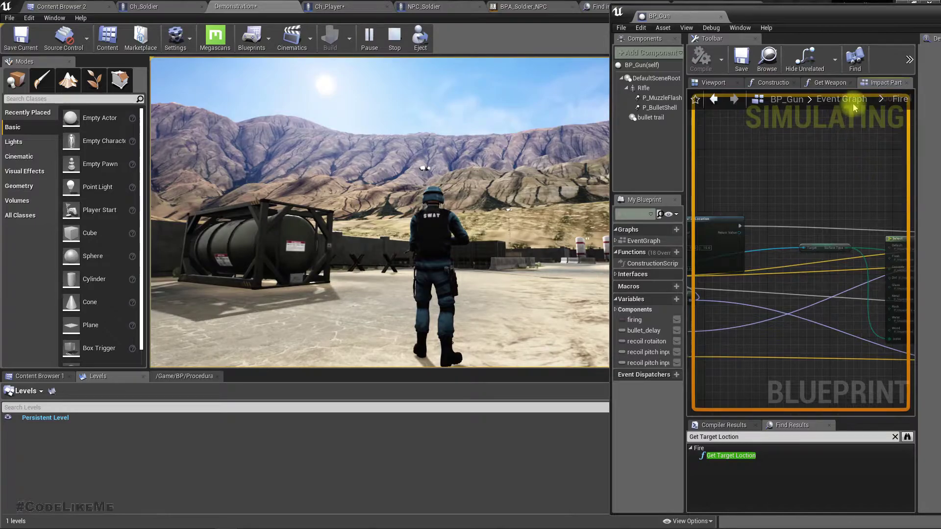
{"action": "mouse_move", "coordinate": [840, 151]}
{"action": "right_mouse_down"}
{"action": "mouse_move", "coordinate": [734, 132]}
{"action": "mouse_move", "coordinate": [767, 115]}
{"action": "right_mouse_up"}
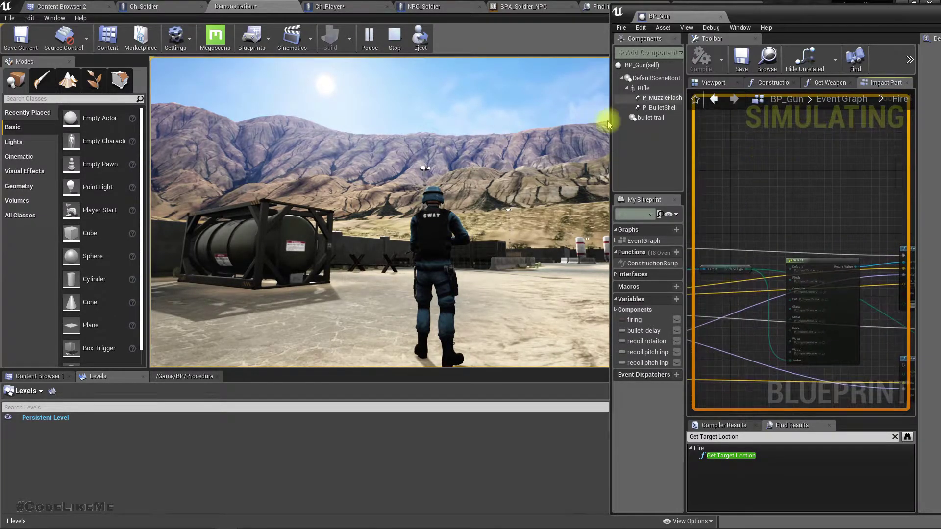
{"action": "left_click_drag", "start_coordinate": [610, 121], "coordinate": [261, 96]}
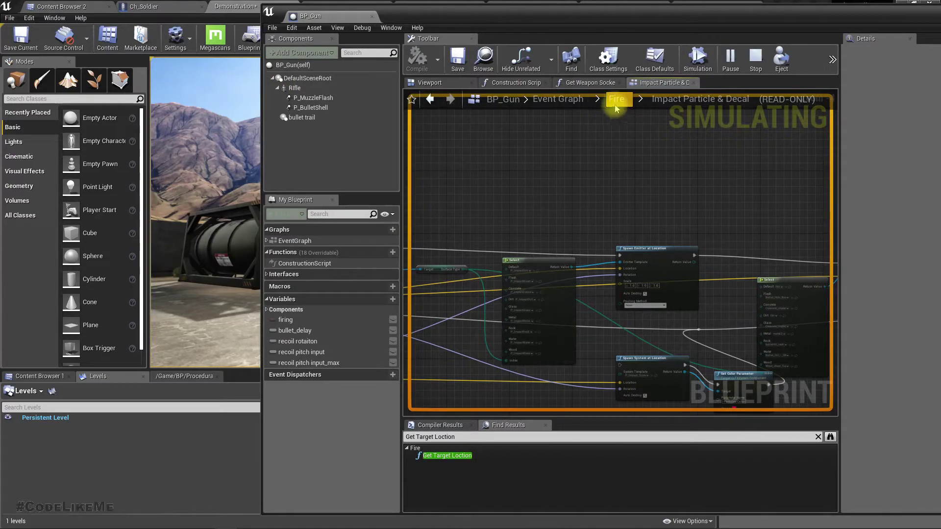
{"action": "scroll", "coordinate": [618, 109], "scroll_direction": "down", "scroll_amount": 2}
{"action": "scroll", "coordinate": [657, 217], "scroll_direction": "up", "scroll_amount": 3}
{"action": "scroll", "coordinate": [640, 292], "scroll_direction": "up", "scroll_amount": 3}
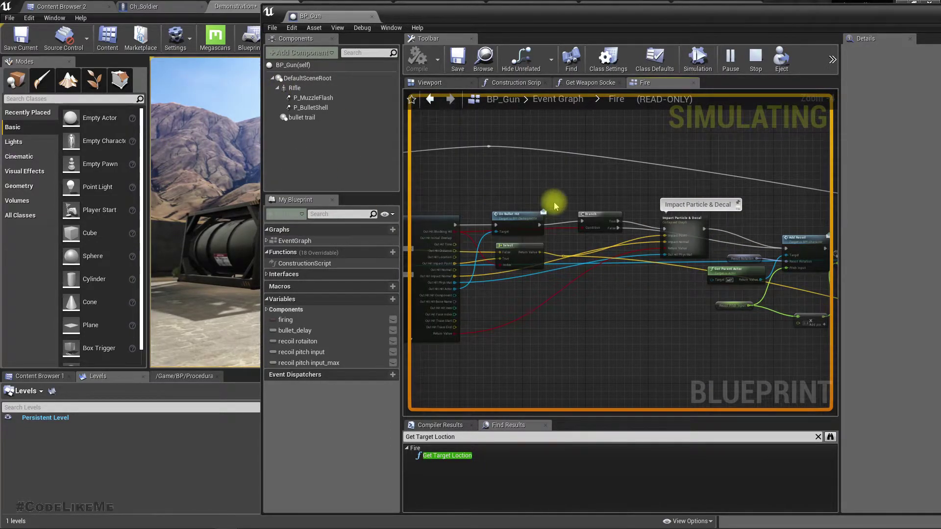
{"action": "scroll", "coordinate": [626, 230], "scroll_direction": "up", "scroll_amount": 2}
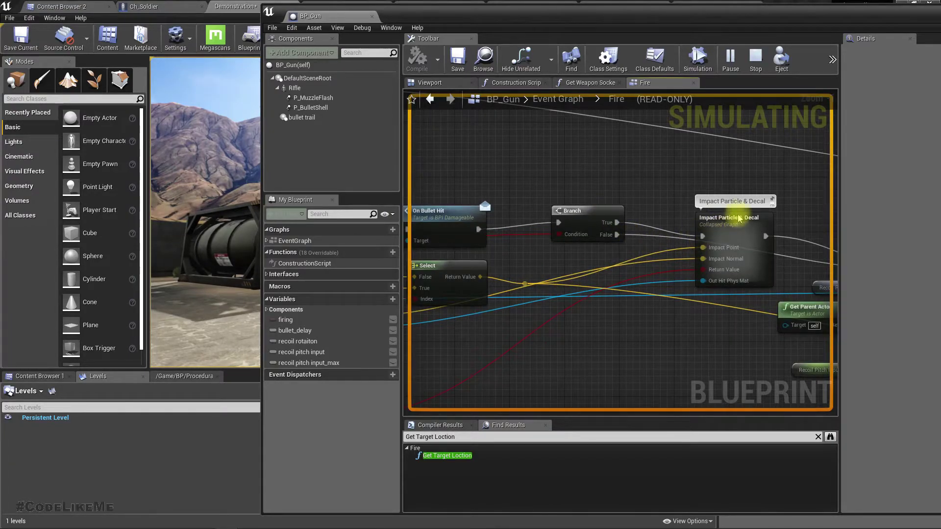
Centre the impact nodes and narrow BP_Gun's window so the game view shows beside it
{"action": "right_click_drag", "start_coordinate": [466, 178], "coordinate": [468, 173]}
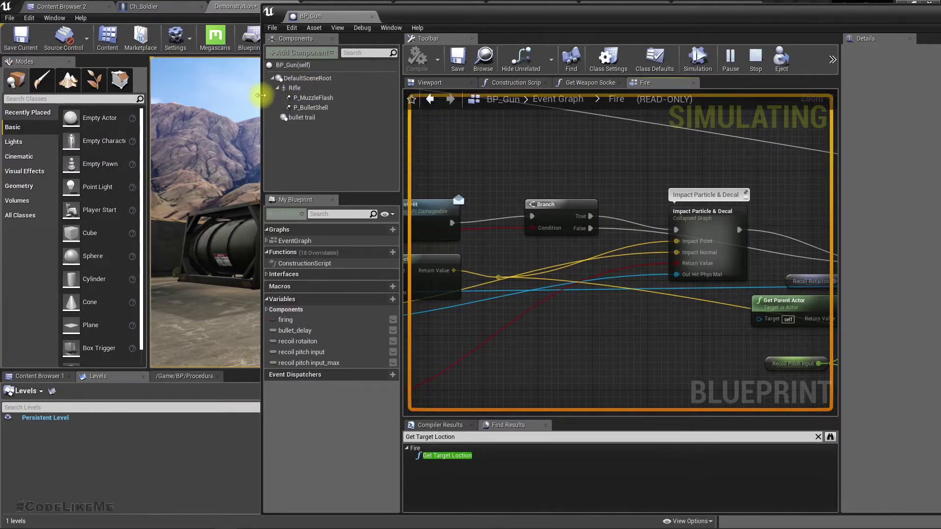
{"action": "left_click_drag", "start_coordinate": [264, 96], "coordinate": [544, 106]}
{"action": "left_click", "coordinate": [346, 210]}
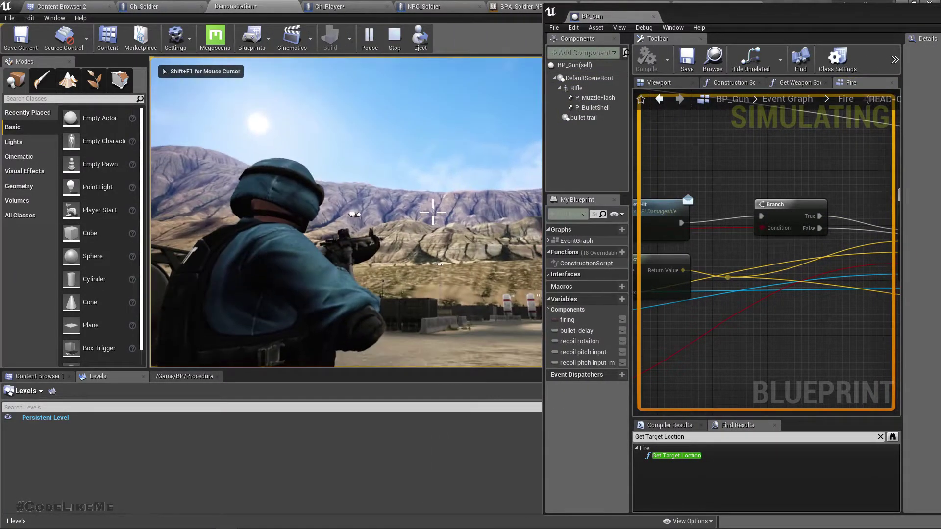
Fire four rifle shots while watching the Fire graph execute, then stop playing
{"action": "left_click", "coordinate": [433, 213]}
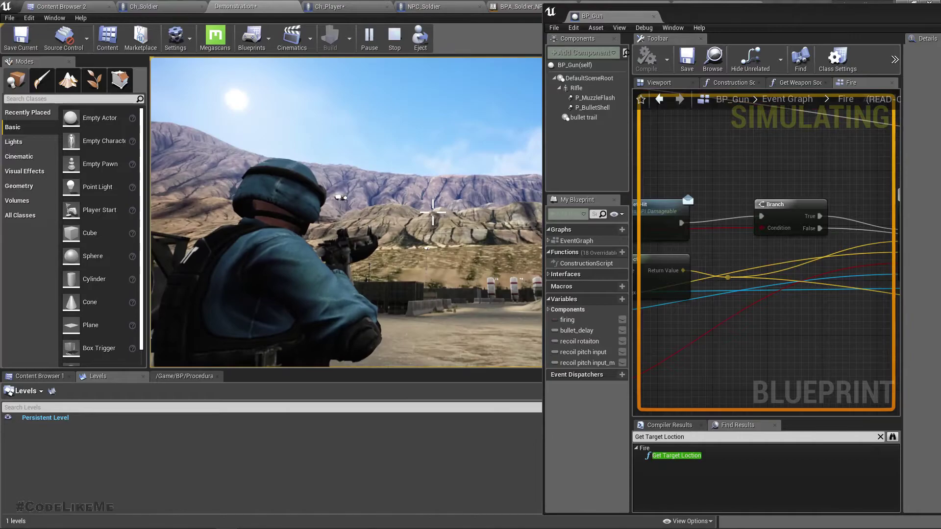
{"action": "left_click", "coordinate": [433, 213]}
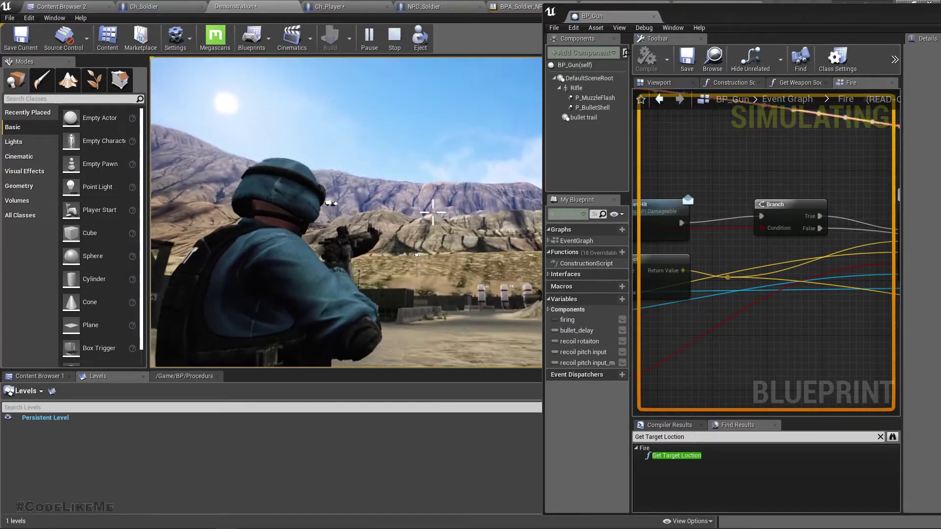
{"action": "left_click", "coordinate": [434, 213]}
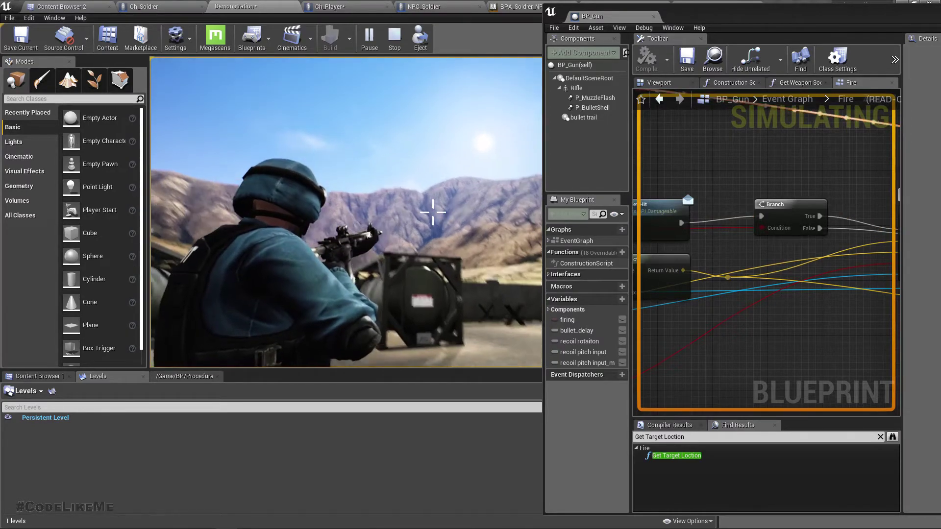
{"action": "left_click", "coordinate": [433, 213]}
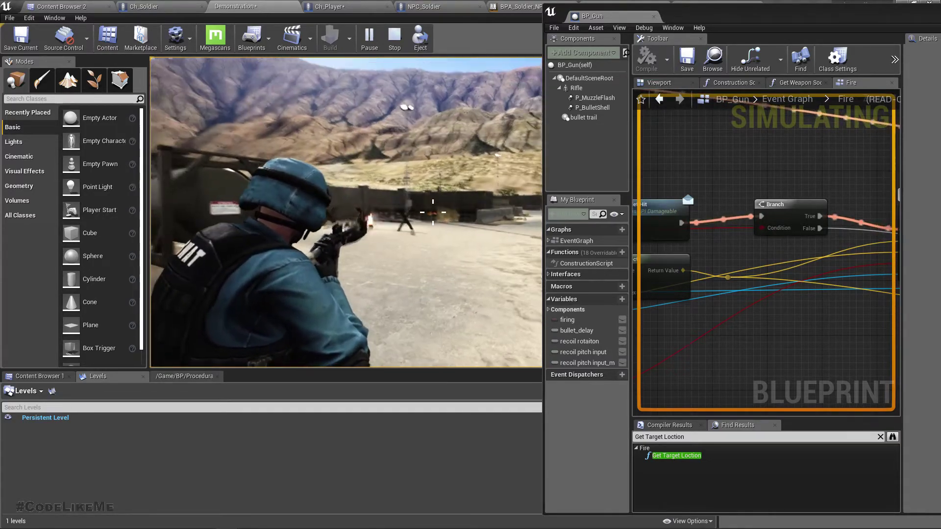
{"action": "key", "text": "Escape"}
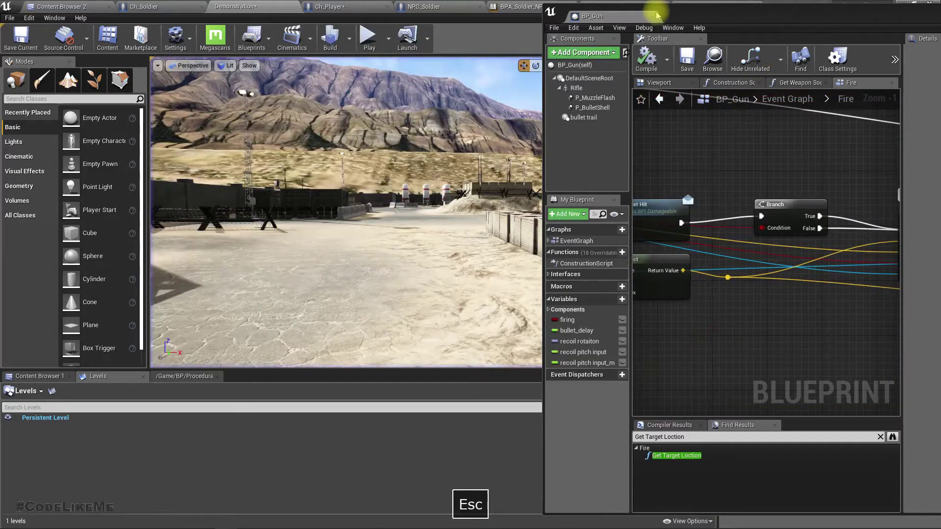
Maximise BP_Gun, open Impact Particle & Decal, and browse to the Select node's Dirt sound, Hit
{"action": "double_click", "coordinate": [611, 18]}
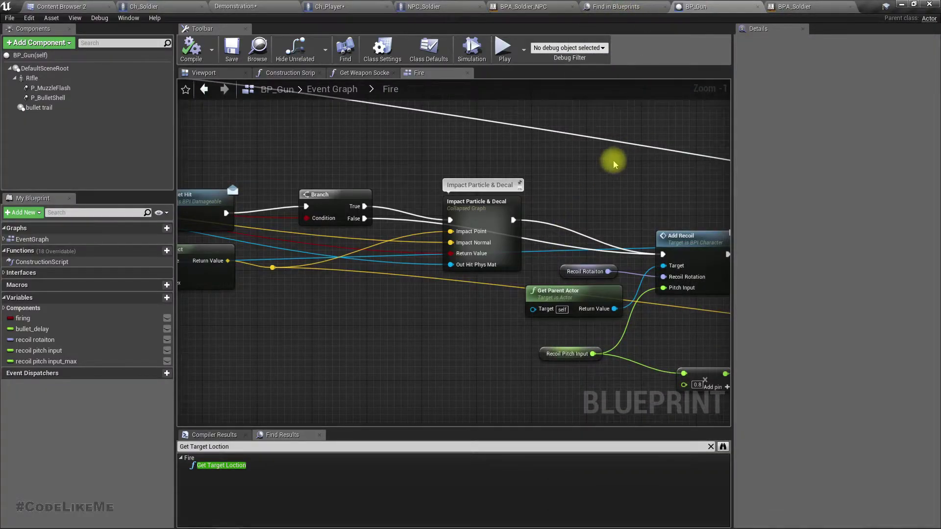
{"action": "double_click", "coordinate": [471, 211]}
{"action": "scroll", "coordinate": [634, 242], "scroll_direction": "up", "scroll_amount": 2}
{"action": "scroll", "coordinate": [529, 290], "scroll_direction": "up", "scroll_amount": 4}
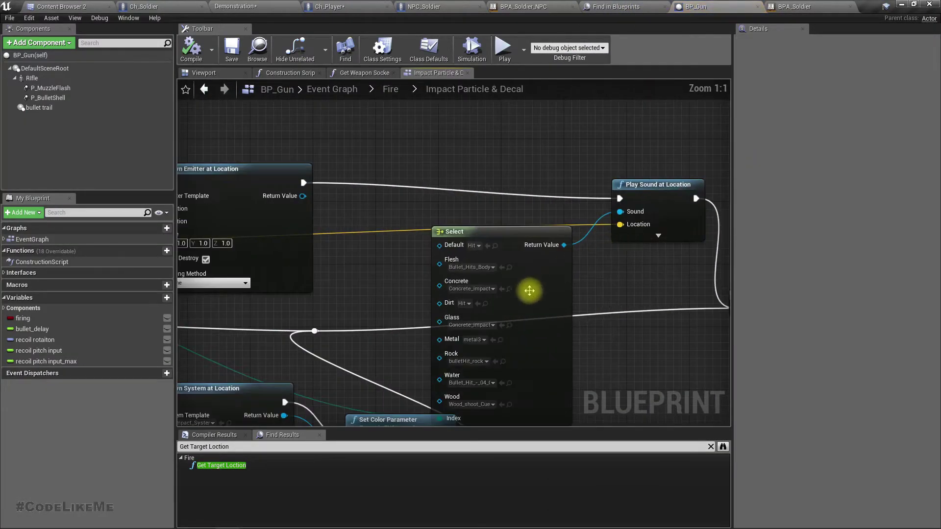
{"action": "right_click_drag", "start_coordinate": [392, 314], "coordinate": [392, 273]}
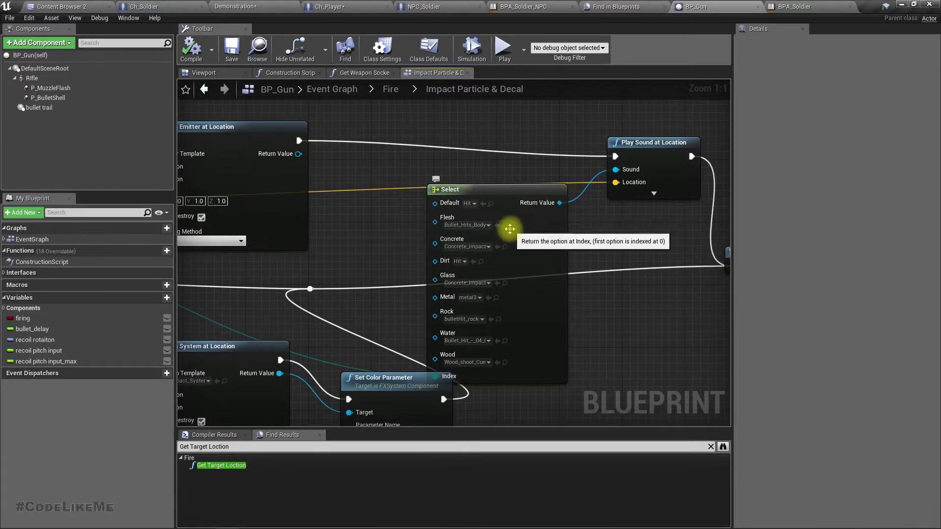
{"action": "left_click", "coordinate": [480, 262]}
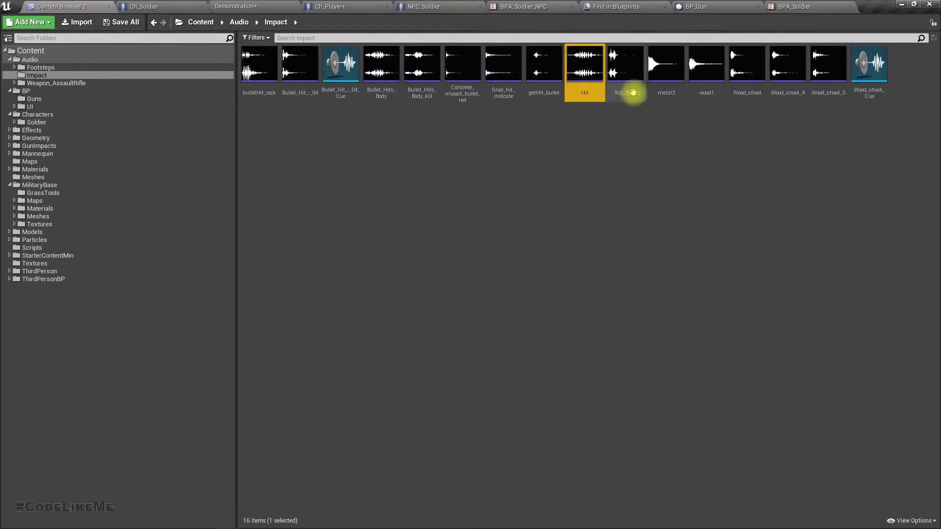
{"action": "mouse_move", "coordinate": [339, 65]}
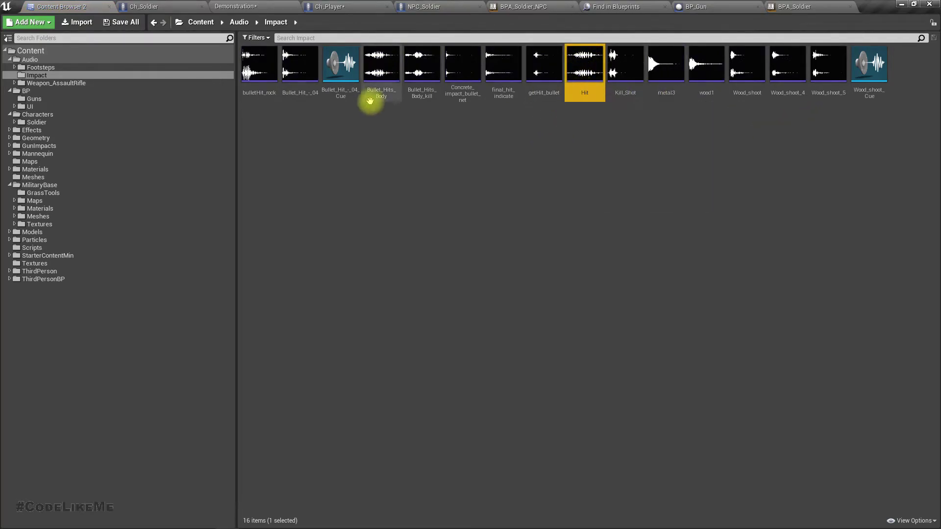
Open the Bullet_Hit_-_04_Cue sound cue and glance at the Demonstration level
{"action": "double_click", "coordinate": [328, 103]}
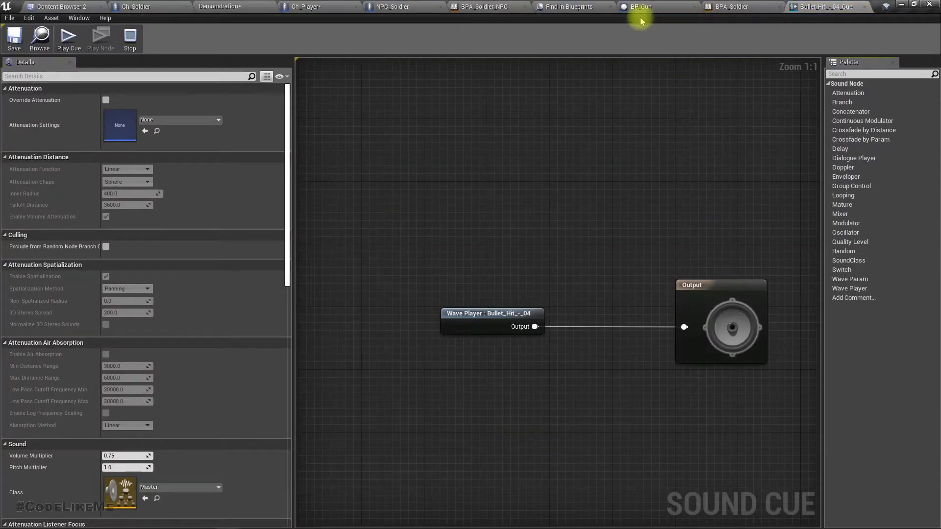
{"action": "left_click", "coordinate": [262, 6]}
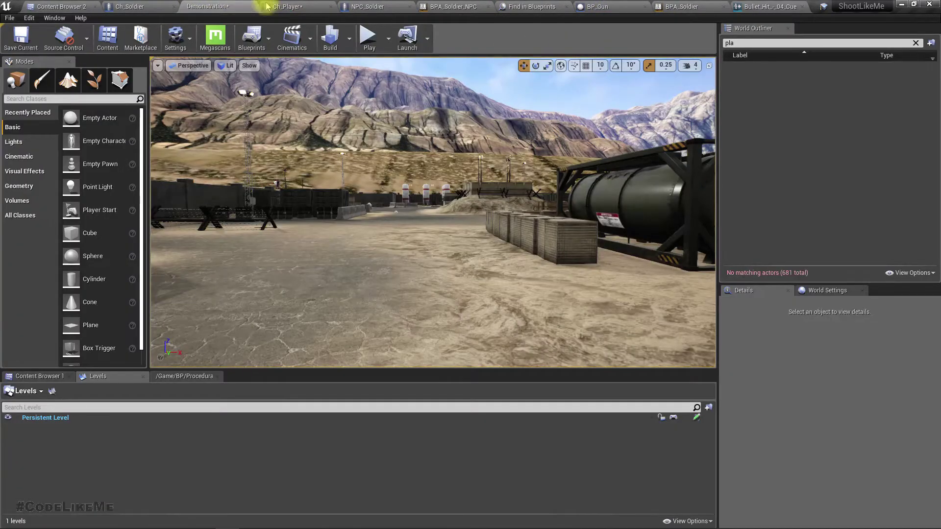
{"action": "left_click", "coordinate": [765, 6]}
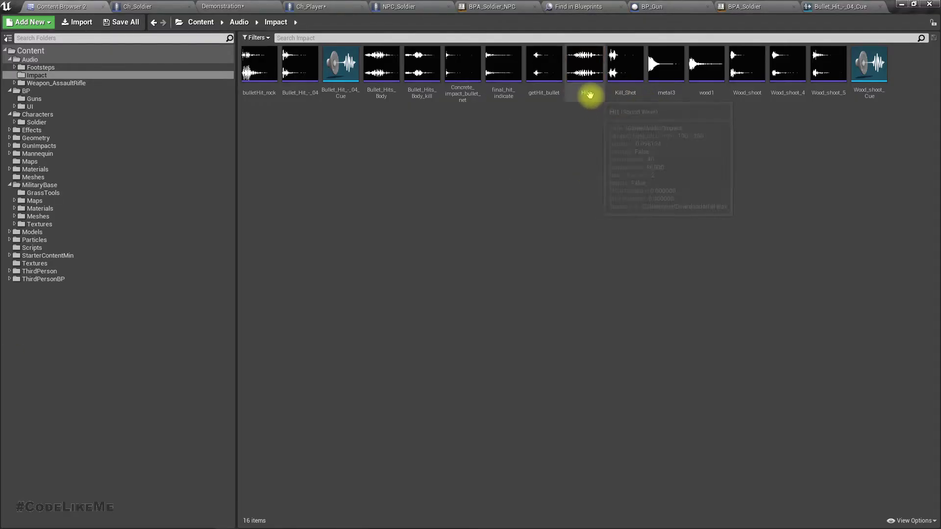
Set the Hit sound wave's attenuation to small_range, then open bulletHit_rock for comparison
{"action": "double_click", "coordinate": [591, 95]}
{"action": "scroll", "coordinate": [421, 434], "scroll_direction": "down", "scroll_amount": 3}
{"action": "scroll", "coordinate": [420, 436], "scroll_direction": "down", "scroll_amount": 5}
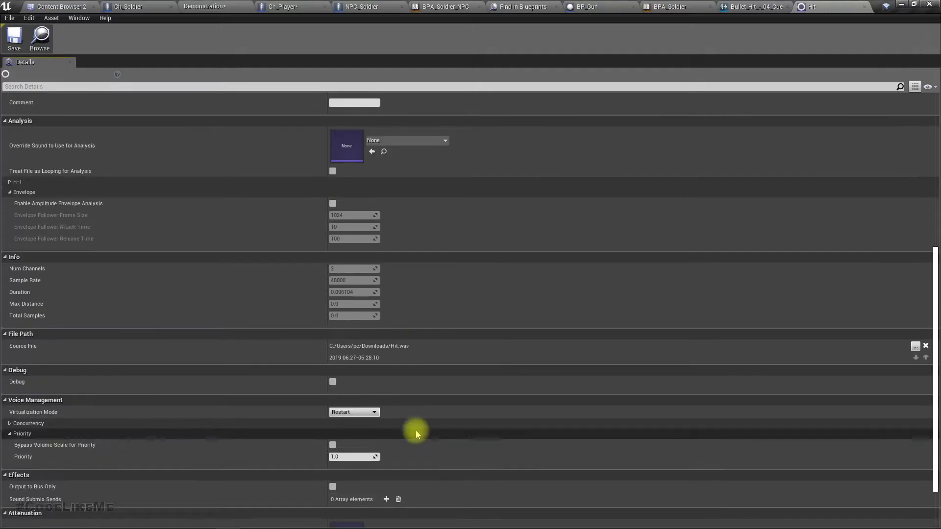
{"action": "scroll", "coordinate": [415, 430], "scroll_direction": "down", "scroll_amount": 2}
{"action": "left_click", "coordinate": [399, 453]}
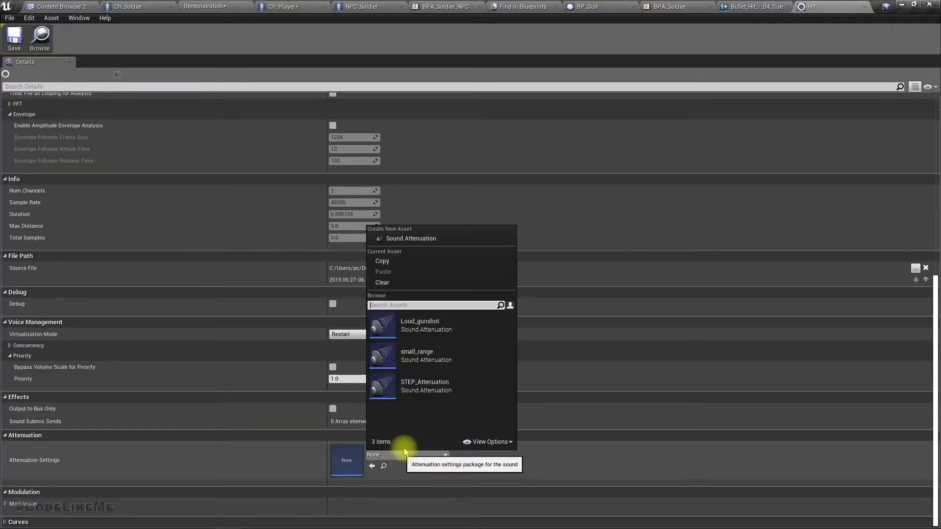
{"action": "left_click", "coordinate": [423, 361]}
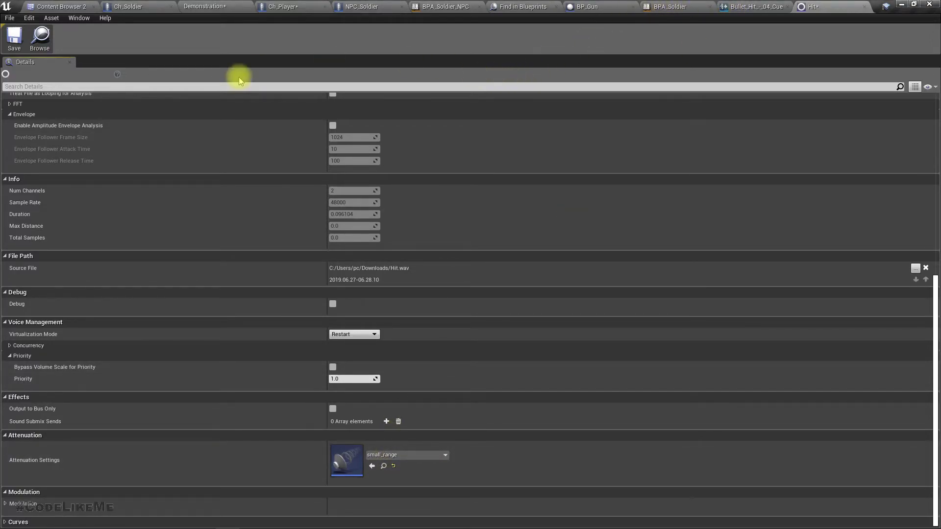
{"action": "left_click", "coordinate": [61, 6]}
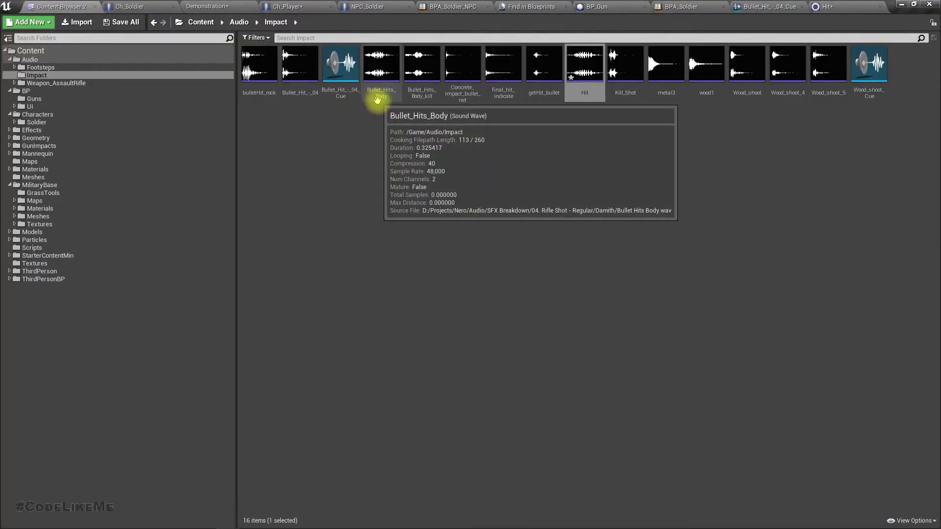
{"action": "double_click", "coordinate": [258, 96]}
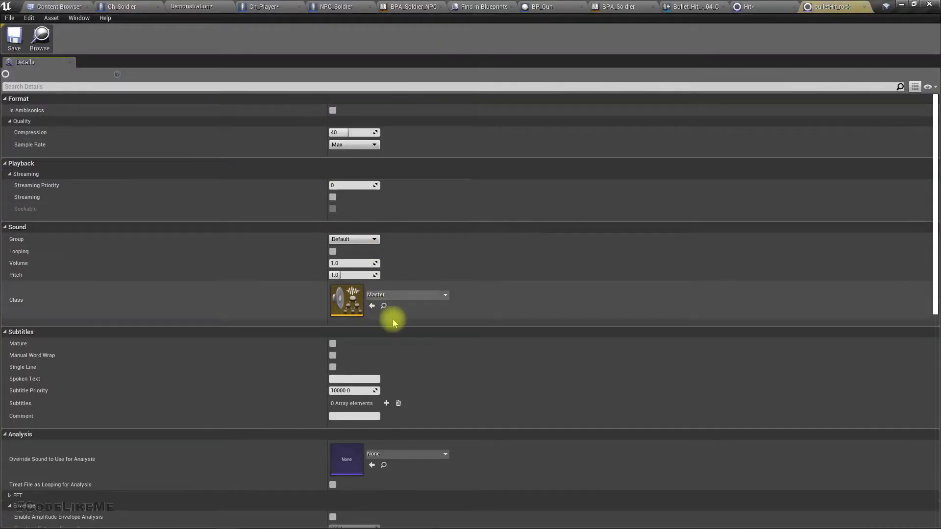
{"action": "scroll", "coordinate": [395, 328], "scroll_direction": "down", "scroll_amount": 3}
{"action": "scroll", "coordinate": [397, 326], "scroll_direction": "down", "scroll_amount": 6}
{"action": "scroll", "coordinate": [400, 325], "scroll_direction": "down", "scroll_amount": 2}
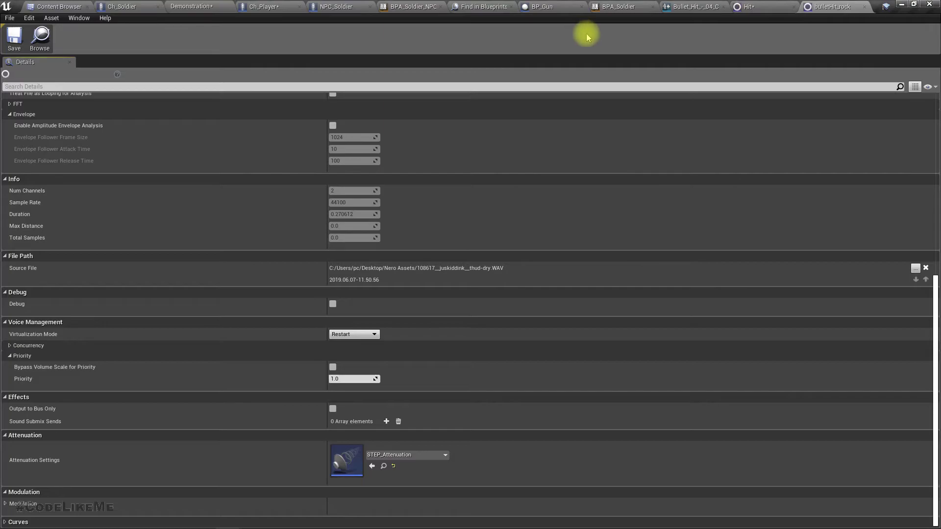
Set the Hit sound's Attenuation Settings to STEP_Attenuation and go back to the Demonstration level
{"action": "left_click", "coordinate": [773, 7]}
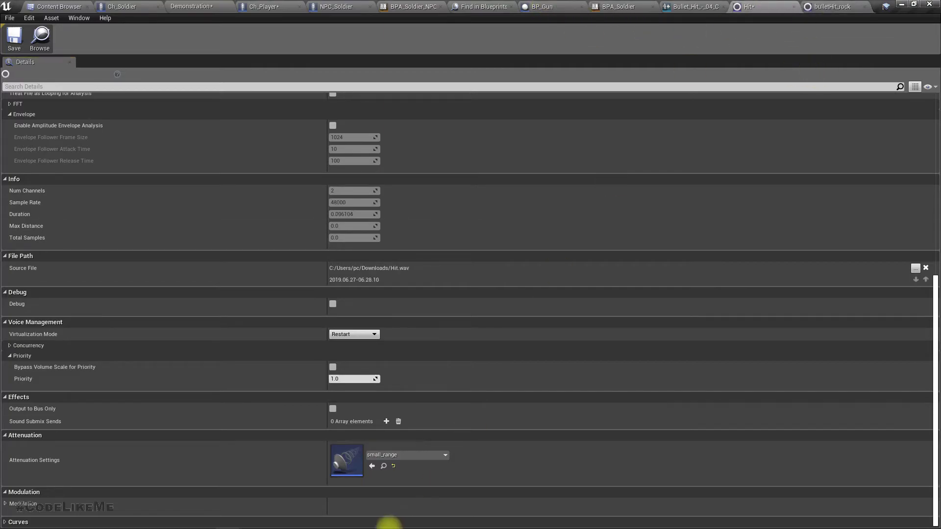
{"action": "left_click", "coordinate": [400, 454]}
{"action": "left_click", "coordinate": [411, 389]}
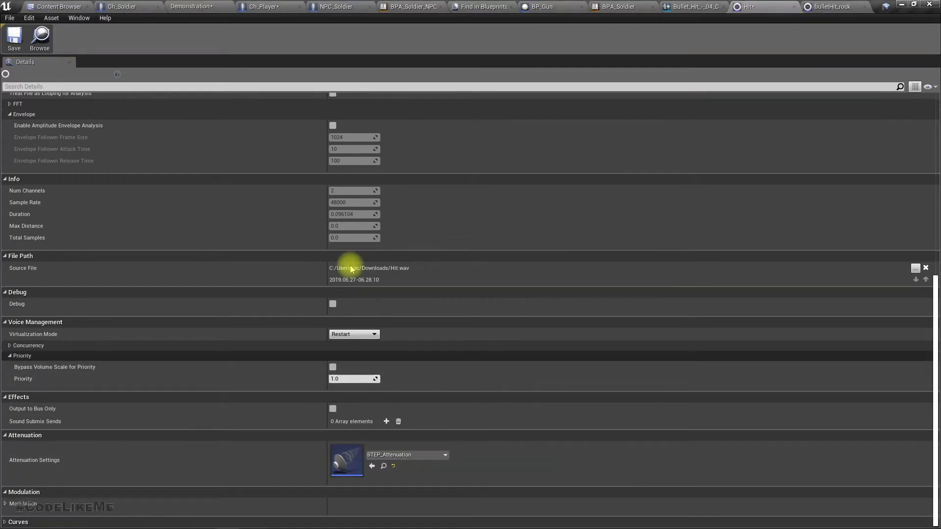
{"action": "left_click", "coordinate": [14, 39]}
Start a fullscreen play session, run the soldier forward and aim the rifle
{"action": "left_click", "coordinate": [211, 6]}
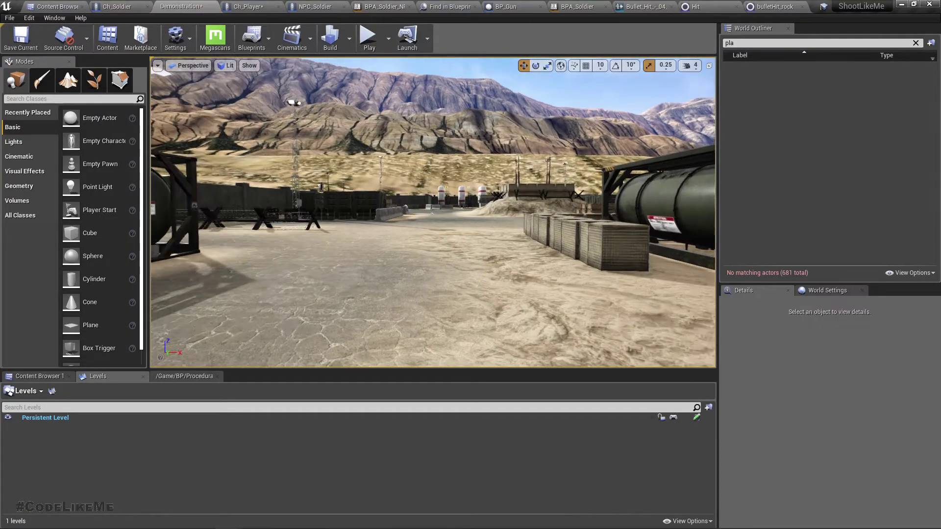
{"action": "right_click_drag", "start_coordinate": [451, 258], "coordinate": [452, 258]}
{"action": "key", "text": "F11"}
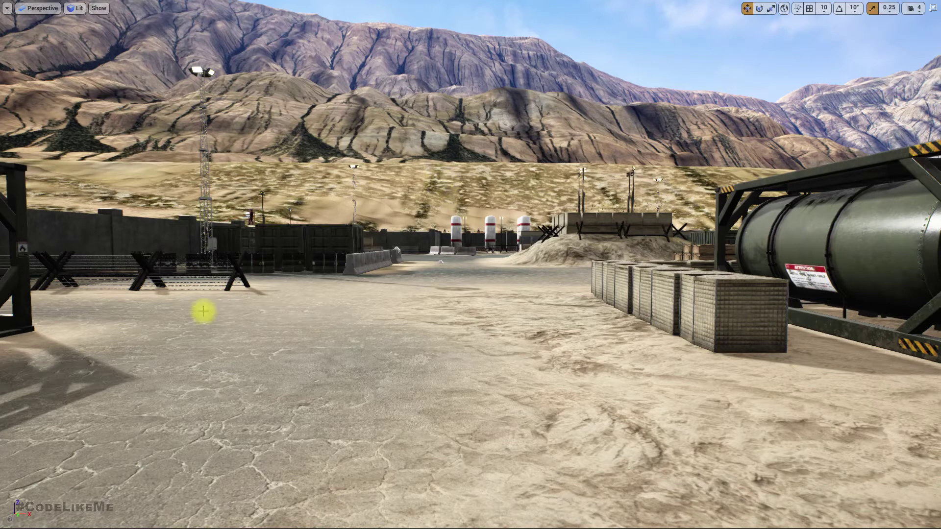
{"action": "key", "text": "alt+p"}
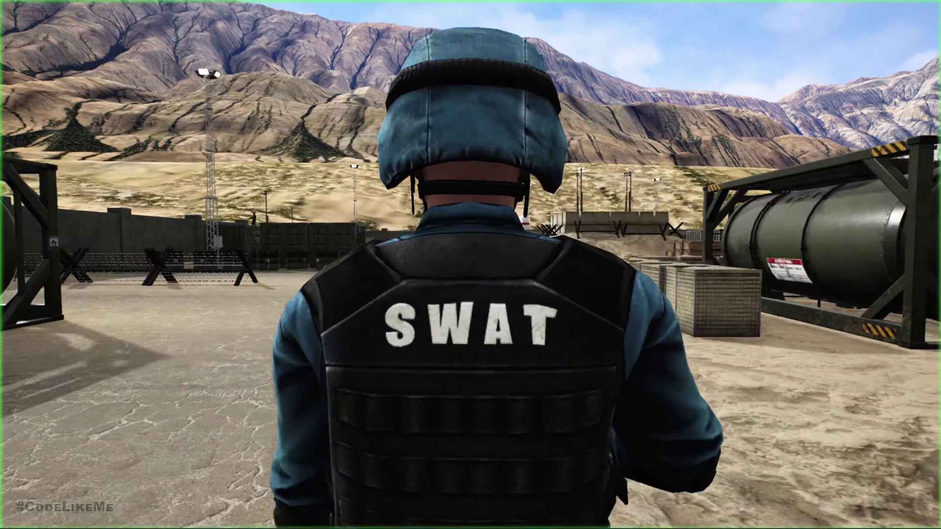
{"action": "key", "text": "w"}
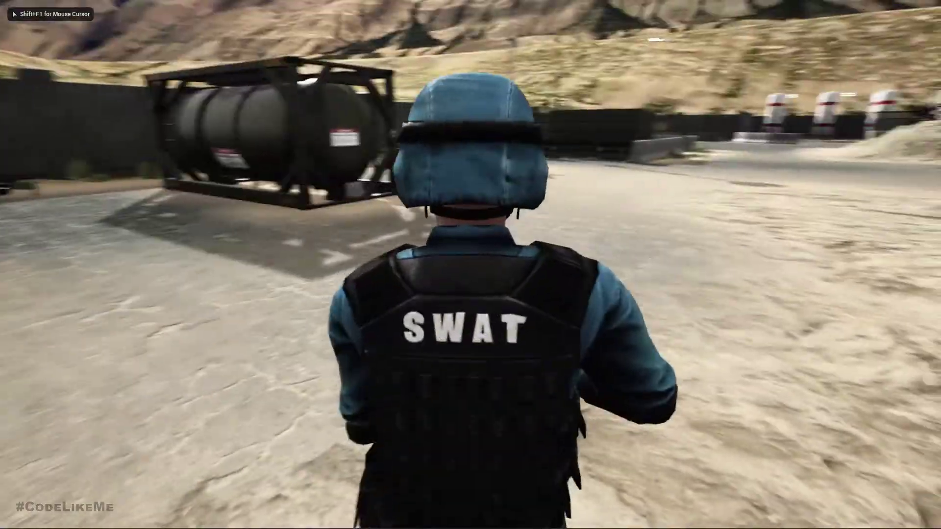
{"action": "right_click", "coordinate": [471, 264]}
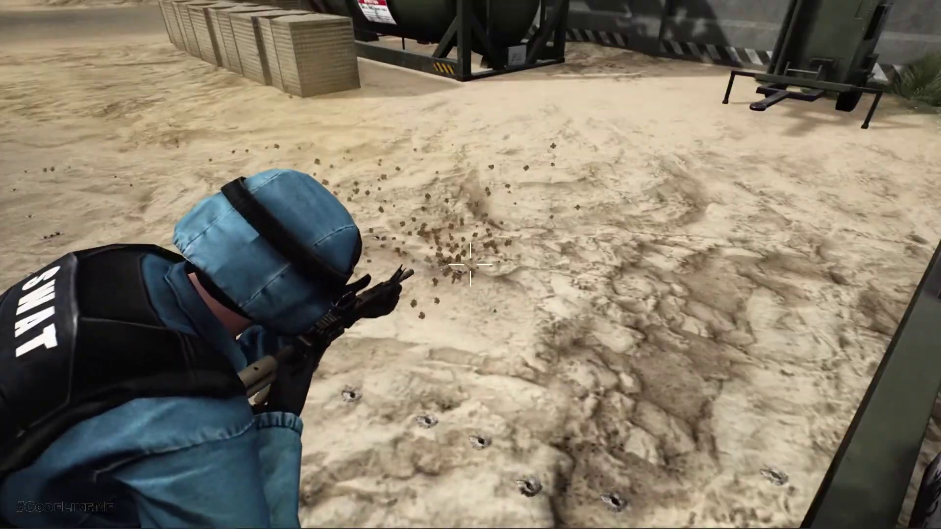
{"action": "left_click_drag", "start_coordinate": [471, 265], "coordinate": [471, 265]}
Fire across the dusty ground and run past the crates, then stop playing
{"action": "key", "text": "w"}
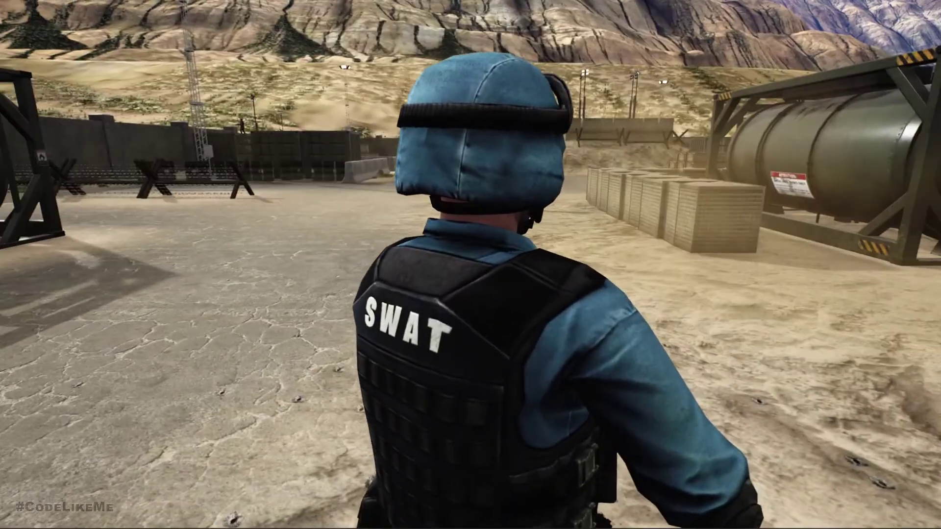
{"action": "key", "text": "Escape"}
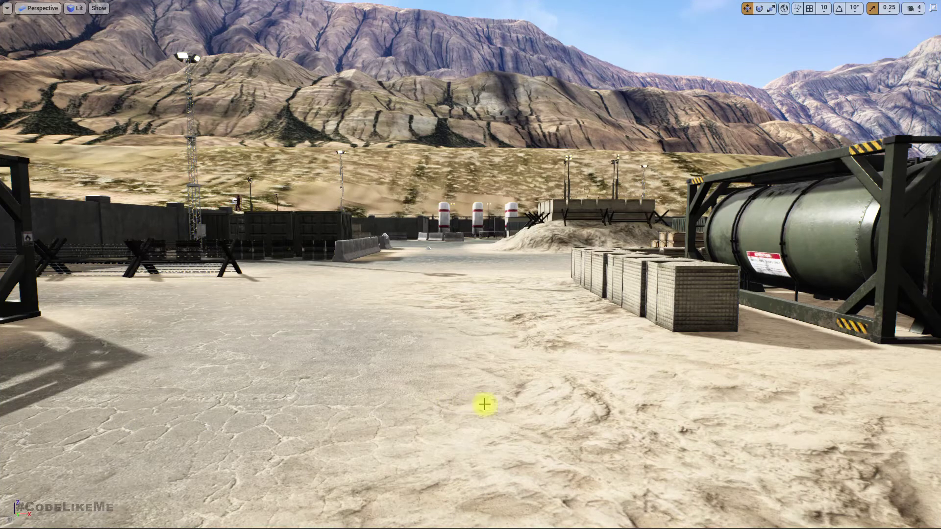
{"action": "right_click_drag", "start_coordinate": [475, 403], "coordinate": [474, 404]}
{"action": "key", "text": "s"}
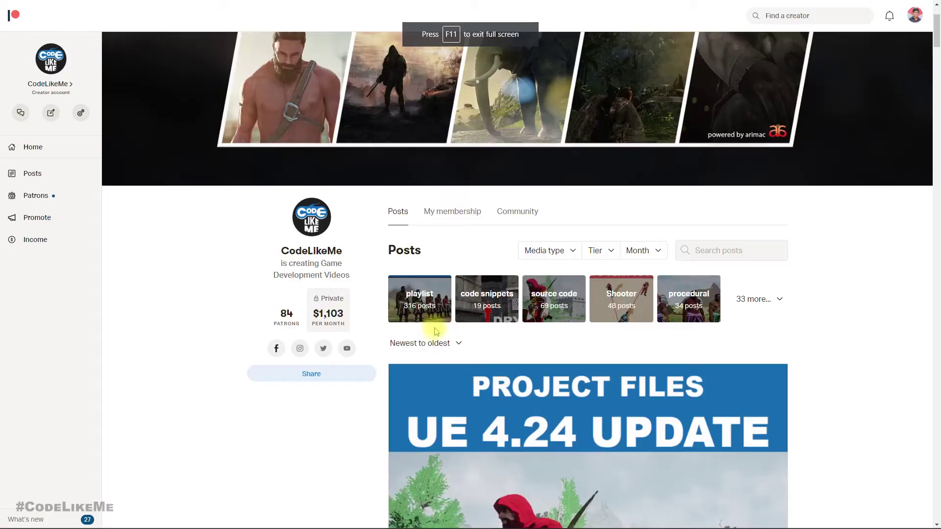
{"action": "scroll", "coordinate": [431, 329], "scroll_direction": "down", "scroll_amount": 2}
{"action": "scroll", "coordinate": [399, 315], "scroll_direction": "up", "scroll_amount": 3}
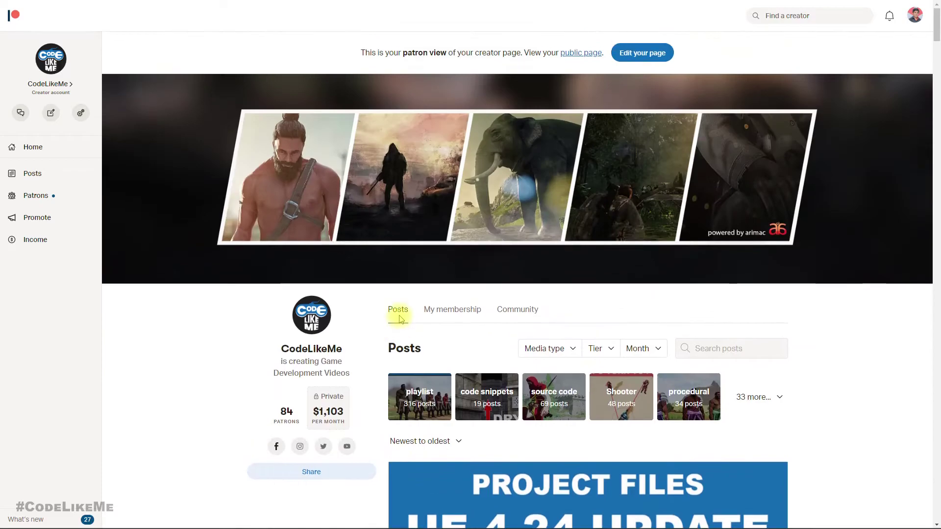
{"action": "scroll", "coordinate": [399, 318], "scroll_direction": "down", "scroll_amount": 3}
{"action": "scroll", "coordinate": [401, 313], "scroll_direction": "down", "scroll_amount": 3}
{"action": "scroll", "coordinate": [405, 316], "scroll_direction": "down", "scroll_amount": 3}
{"action": "scroll", "coordinate": [406, 320], "scroll_direction": "down", "scroll_amount": 4}
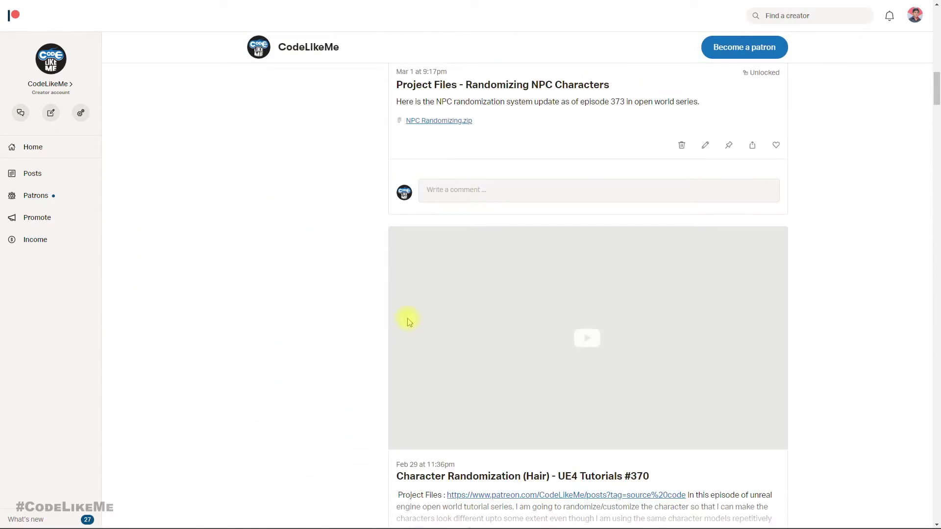
{"action": "scroll", "coordinate": [409, 320], "scroll_direction": "up", "scroll_amount": 1}
{"action": "scroll", "coordinate": [409, 321], "scroll_direction": "down", "scroll_amount": 4}
{"action": "scroll", "coordinate": [409, 321], "scroll_direction": "down", "scroll_amount": 4}
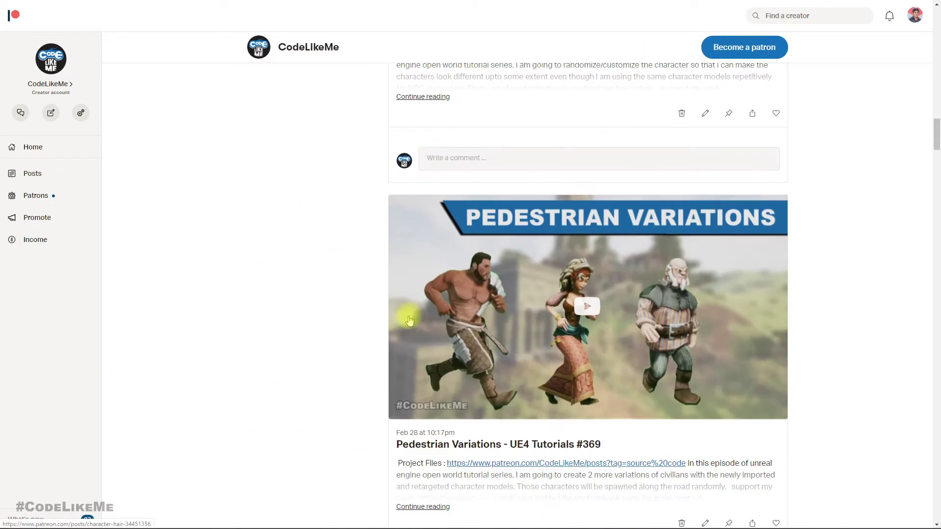
{"action": "scroll", "coordinate": [409, 320], "scroll_direction": "up", "scroll_amount": 4}
{"action": "scroll", "coordinate": [399, 257], "scroll_direction": "up", "scroll_amount": 4}
{"action": "scroll", "coordinate": [409, 311], "scroll_direction": "up", "scroll_amount": 6}
{"action": "scroll", "coordinate": [388, 314], "scroll_direction": "up", "scroll_amount": 5}
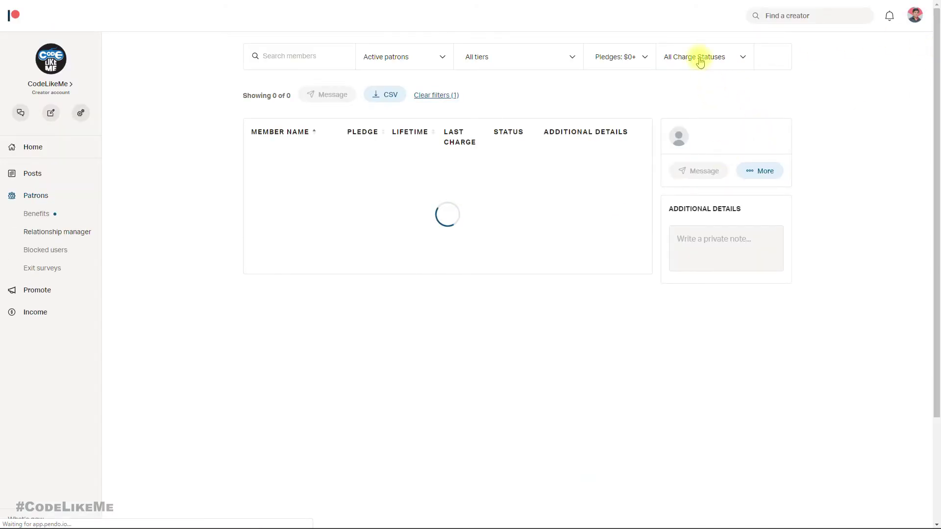
Filter the Patreon patrons list to charge status Paid
{"action": "left_click", "coordinate": [699, 62]}
{"action": "left_click", "coordinate": [697, 58]}
{"action": "left_click", "coordinate": [674, 108]}
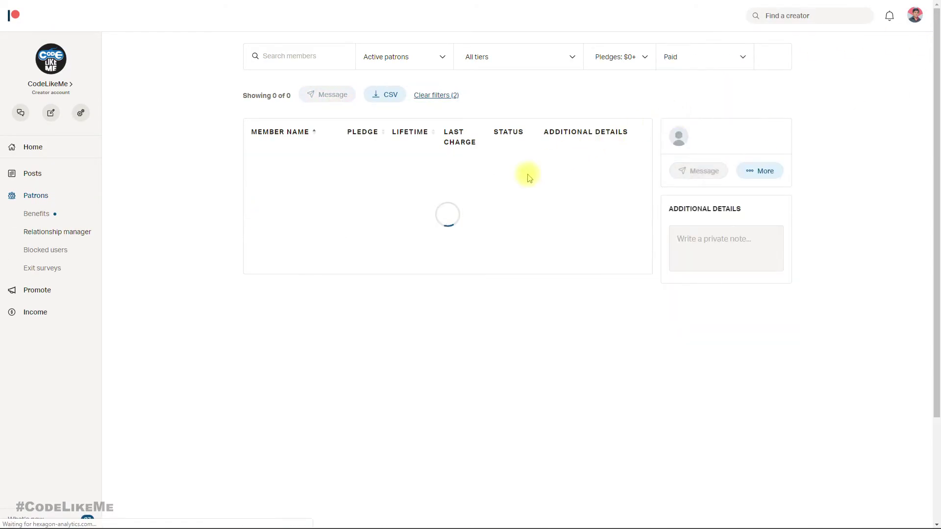
{"action": "scroll", "coordinate": [468, 234], "scroll_direction": "up", "scroll_amount": 2, "text": "ctrl"}
{"action": "scroll", "coordinate": [468, 234], "scroll_direction": "up", "scroll_amount": 2, "text": "ctrl"}
{"action": "scroll", "coordinate": [468, 234], "scroll_direction": "up", "scroll_amount": 1, "text": "ctrl"}
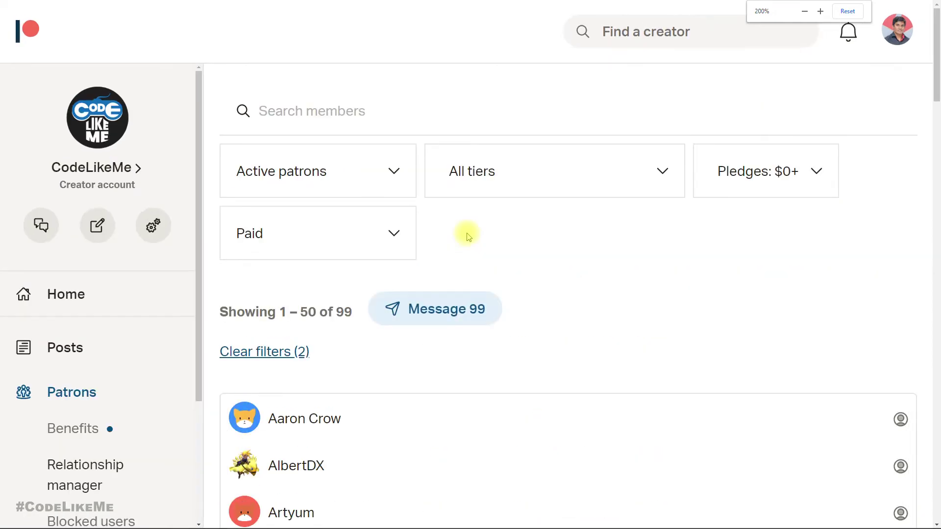
{"action": "scroll", "coordinate": [471, 230], "scroll_direction": "down", "scroll_amount": 5}
{"action": "scroll", "coordinate": [473, 226], "scroll_direction": "down", "scroll_amount": 5}
{"action": "scroll", "coordinate": [474, 225], "scroll_direction": "down", "scroll_amount": 4}
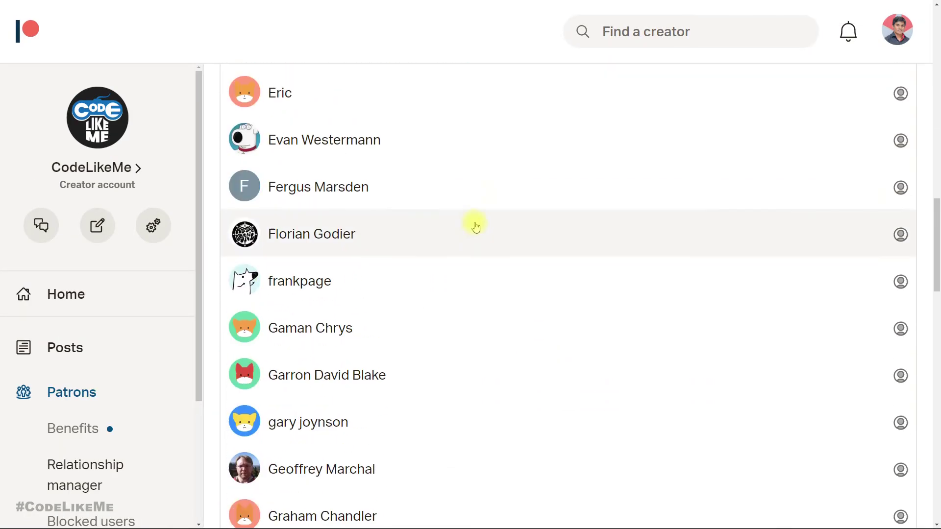
{"action": "scroll", "coordinate": [485, 228], "scroll_direction": "down", "scroll_amount": 4}
{"action": "scroll", "coordinate": [497, 231], "scroll_direction": "down", "scroll_amount": 4}
{"action": "scroll", "coordinate": [497, 228], "scroll_direction": "down", "scroll_amount": 5}
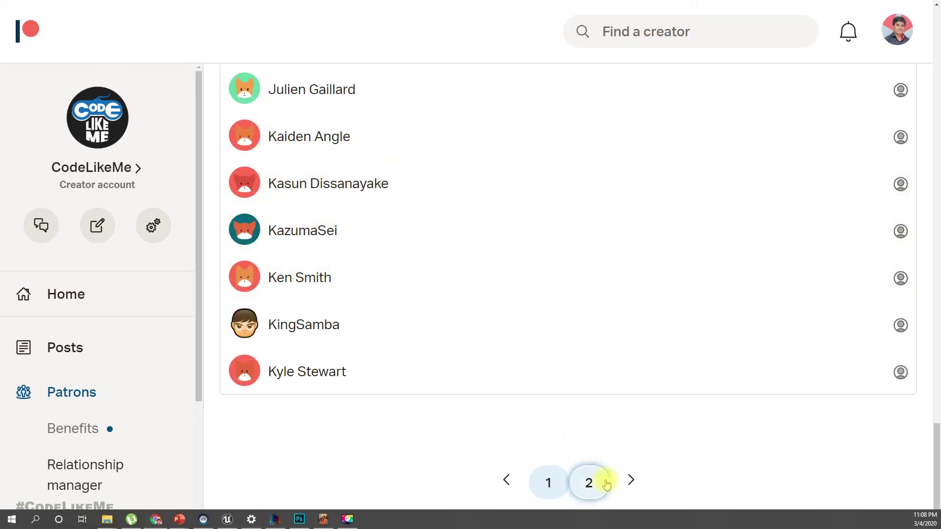